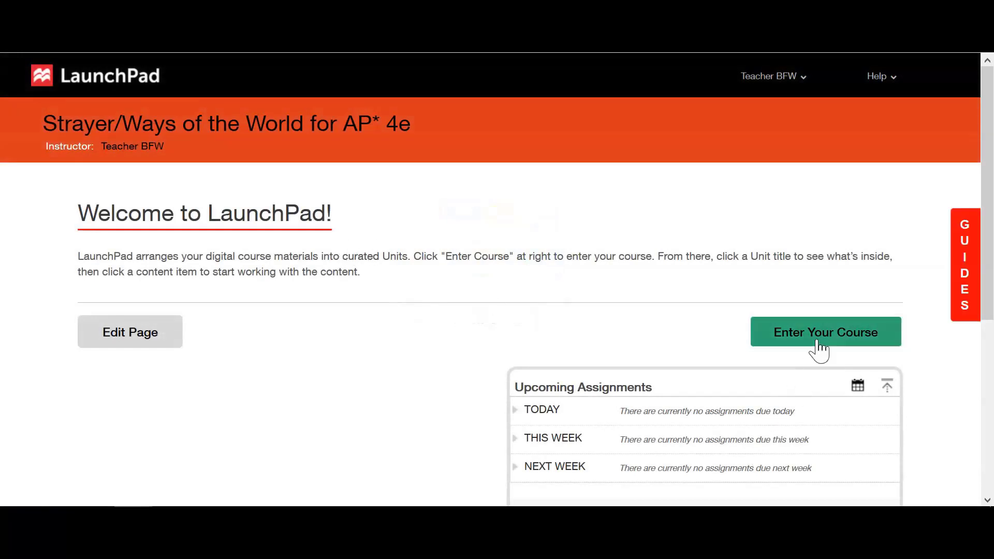
- Enter the Strayer Ways of the World for AP 4e course and expand the Prologue unit's readings
click(818, 346)
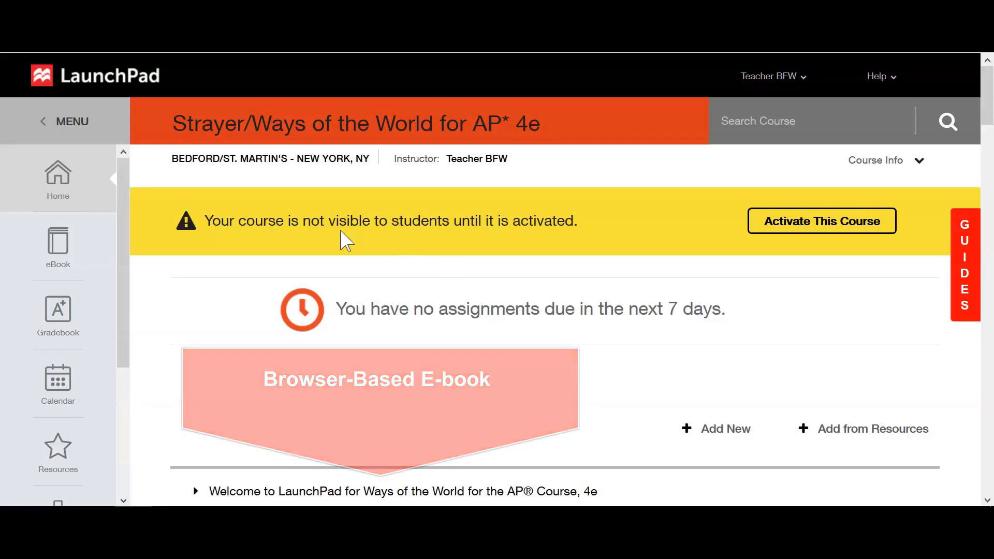
scroll(244, 321, down, 4)
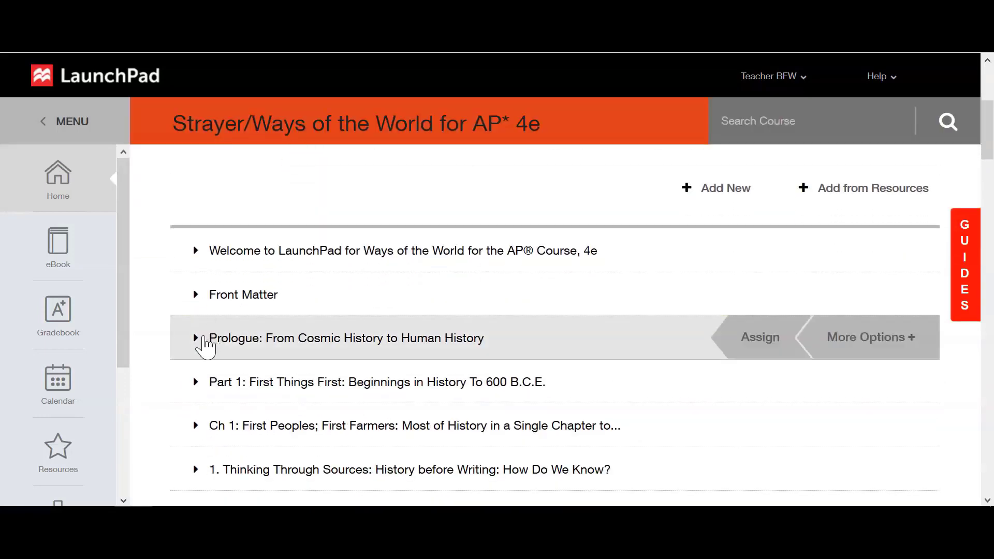
click(203, 344)
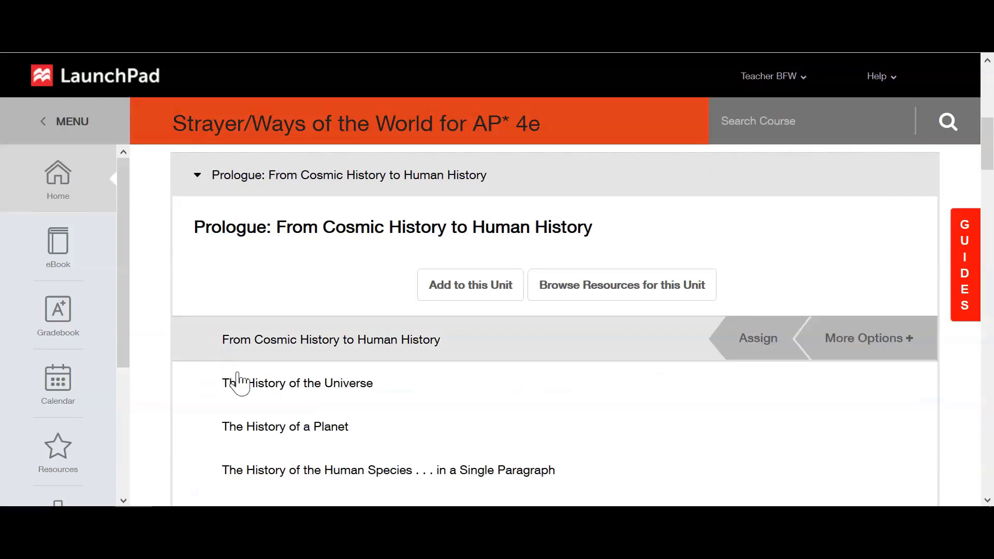
- In The History of the Universe, highlight the sentence about supernovae, black holes and pulsars in yellow
click(249, 387)
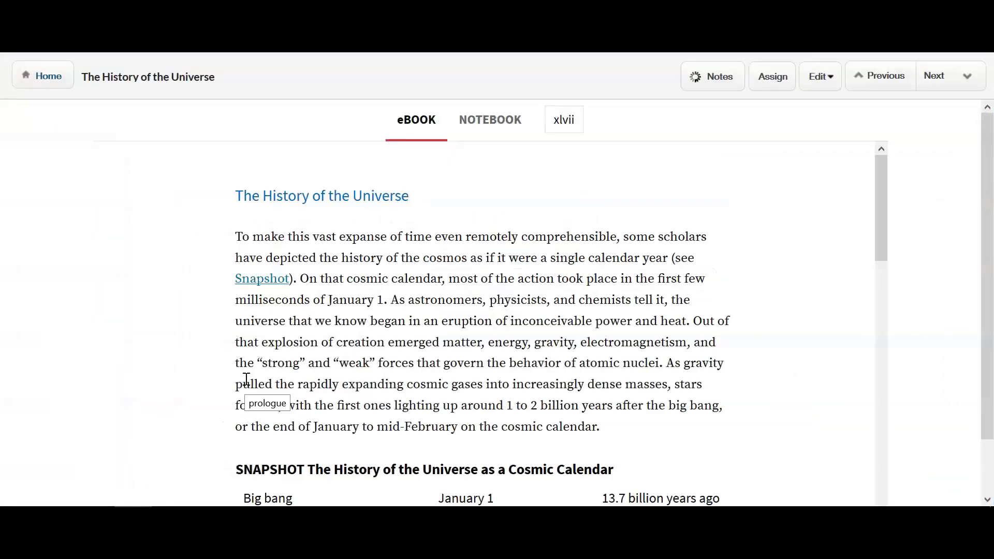
scroll(343, 375, down, 10)
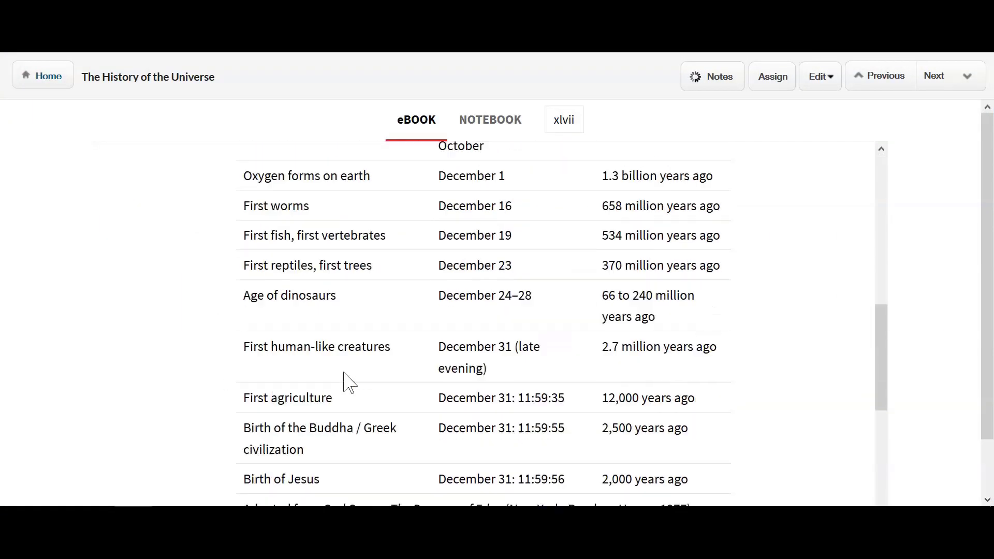
scroll(343, 378, down, 4)
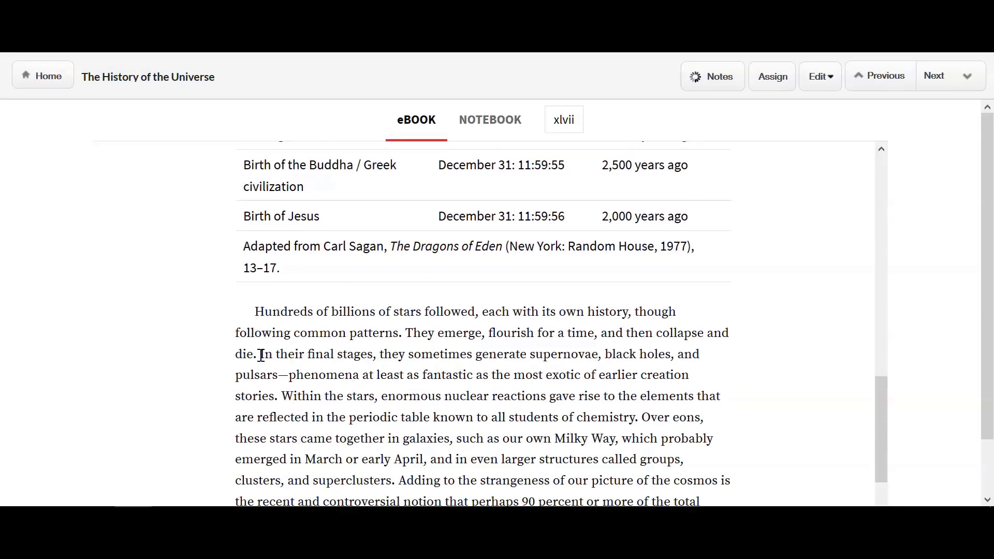
drag(261, 355, 281, 396)
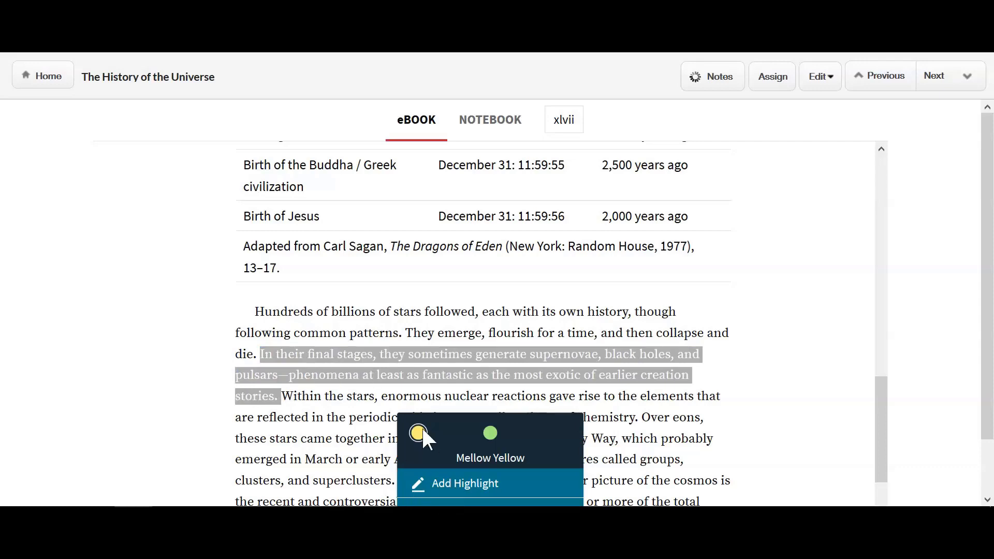
click(456, 485)
- Add the note 'Remember this fact for exam' to the yellow highlight
scroll(408, 309, down, 2)
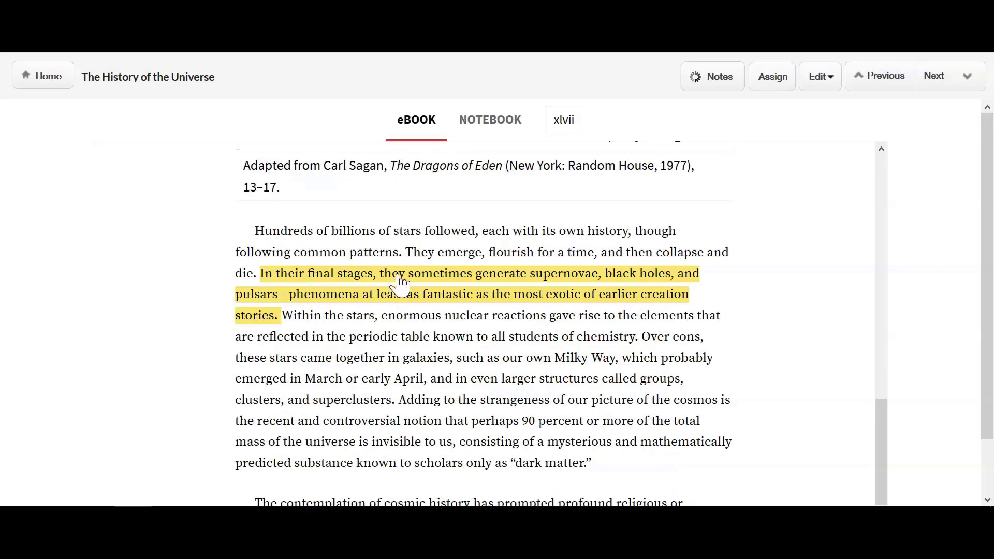
click(399, 284)
click(452, 394)
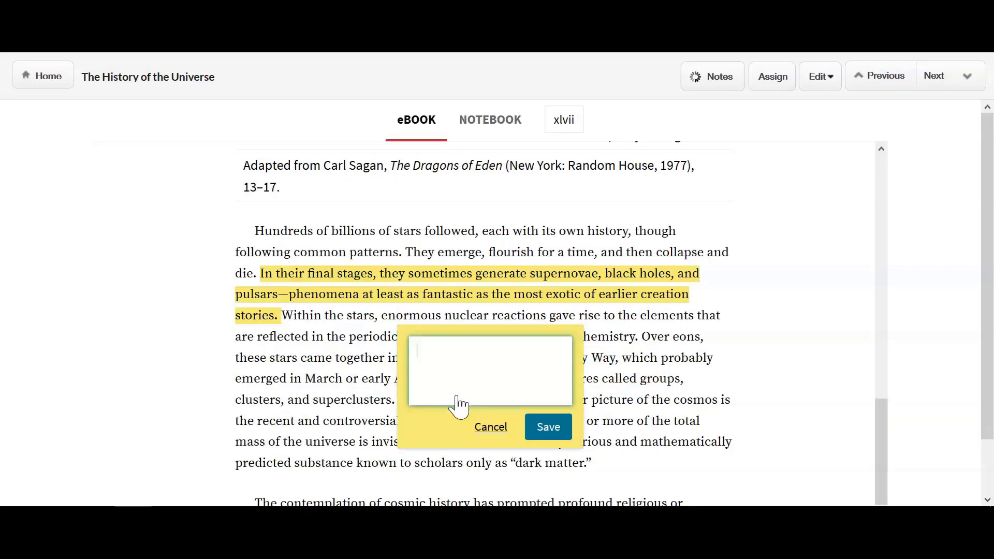
text(Remember this f)
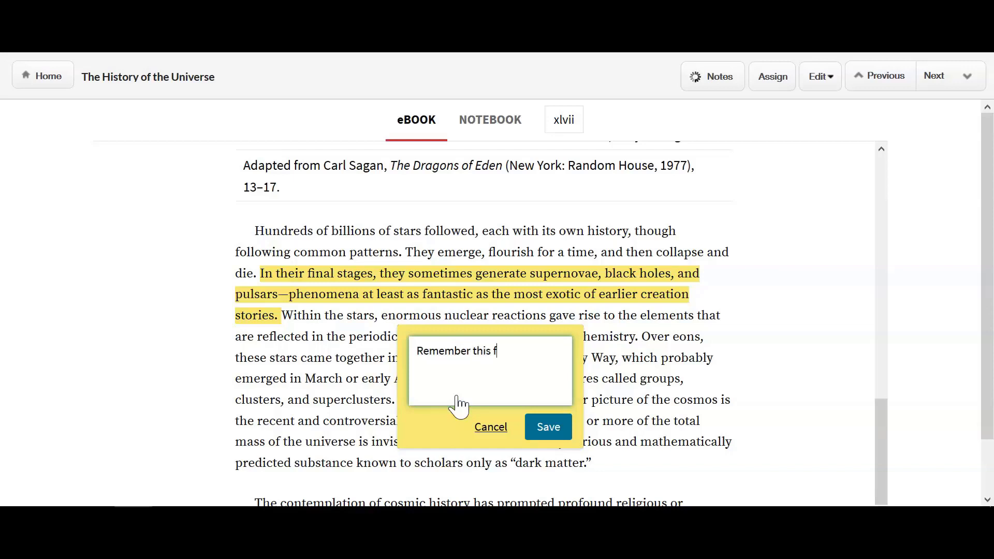
text(act for exam)
- Save the exam note, check it in the Notebook, then advance to The History of a Planet
click(543, 422)
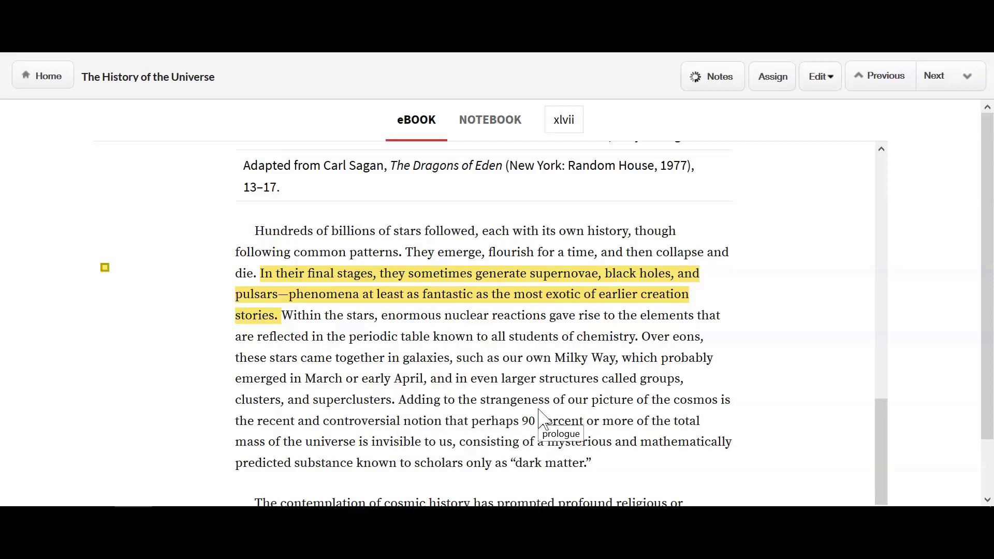
click(477, 130)
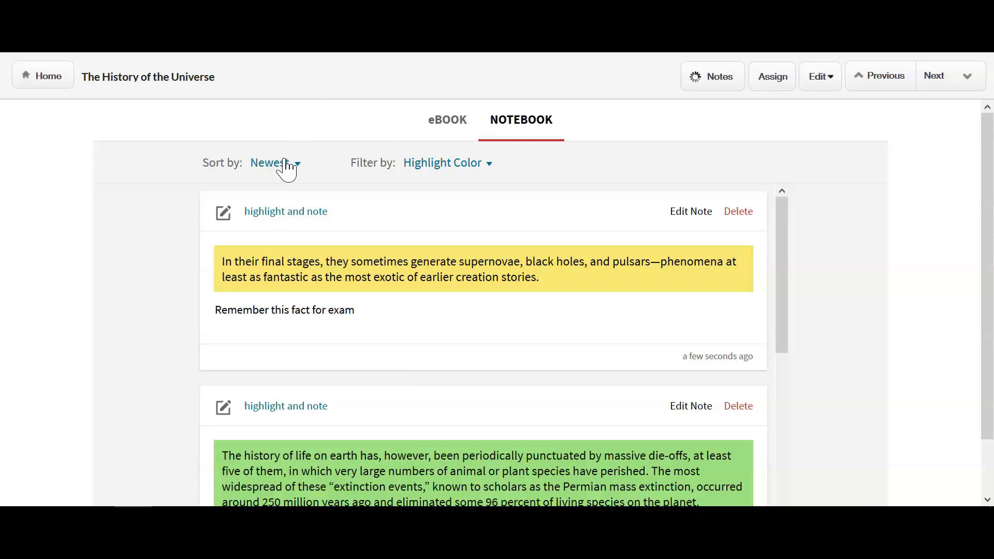
click(938, 92)
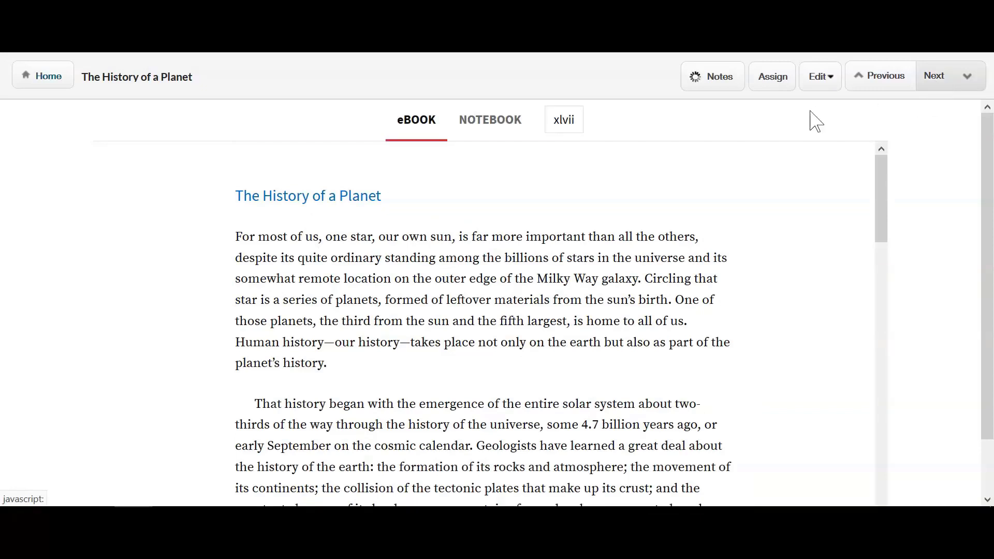
- Go back to the course home and choose the downloadable e-book from the Help menu
click(58, 93)
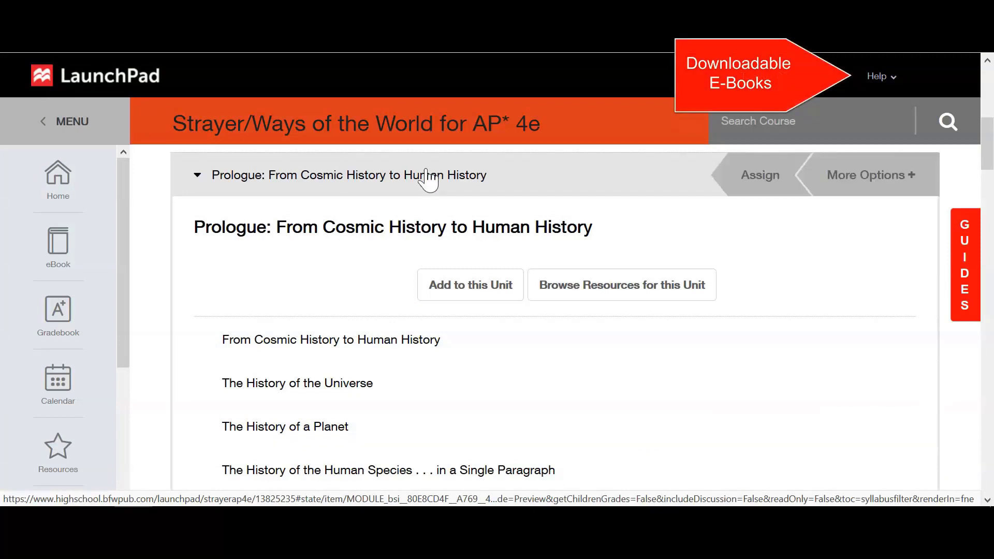
click(892, 85)
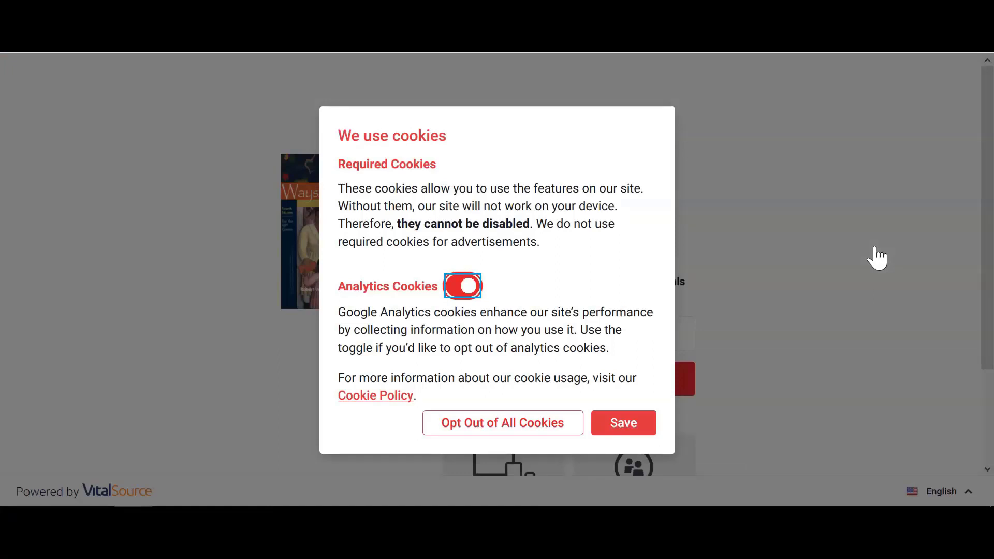
- Save the cookie preferences and submit the account e-mail address on the VitalSource sign-in page
click(645, 425)
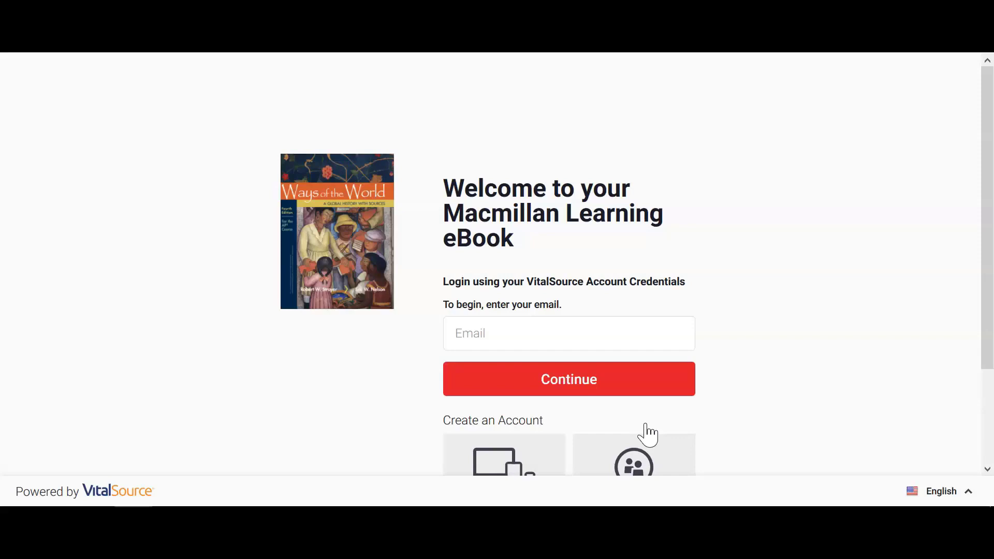
click(604, 340)
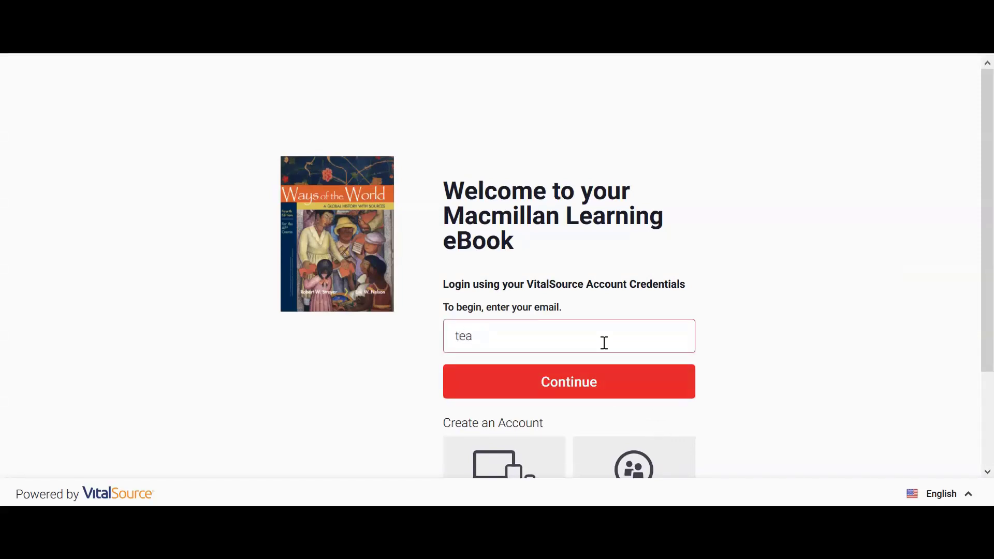
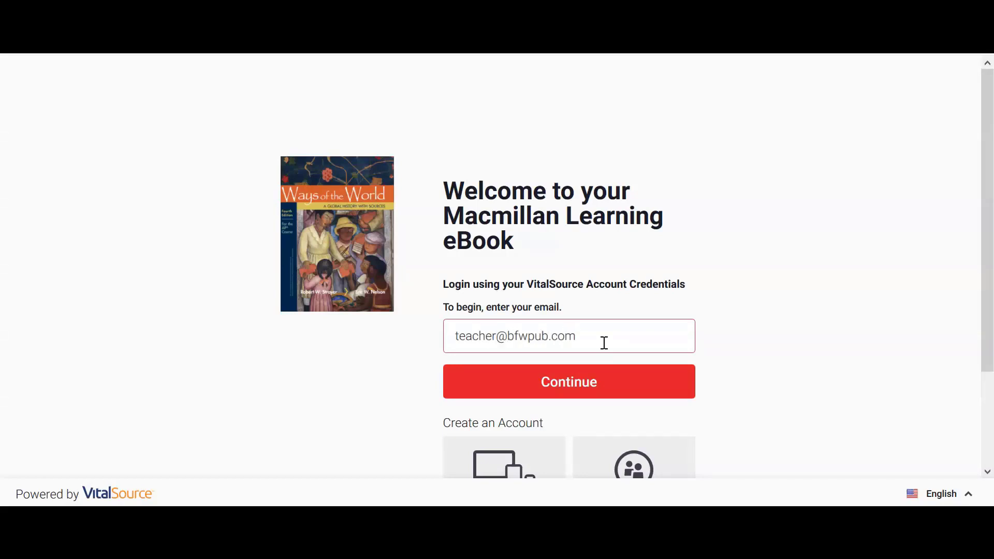
click(612, 376)
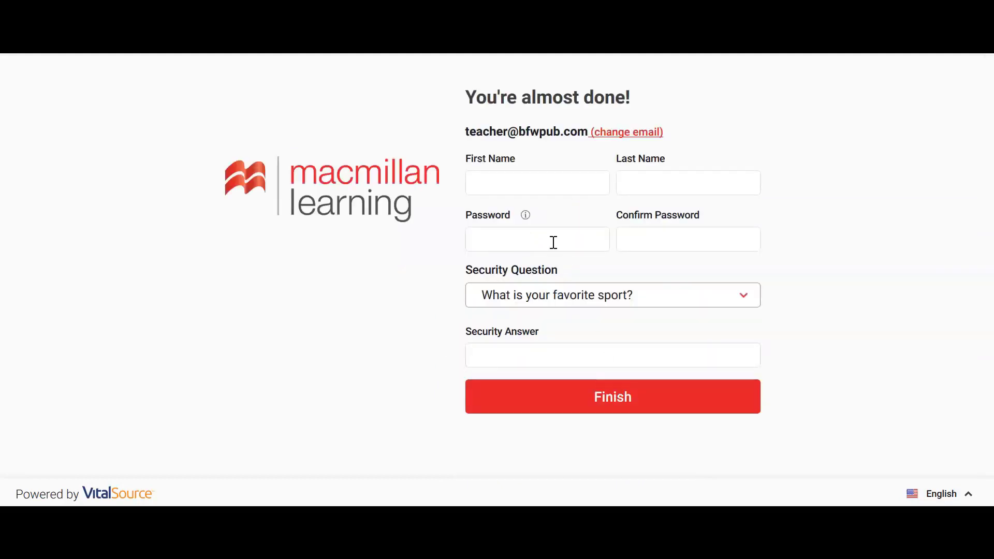
- Fill in the account holder's first and last name on the registration form
click(538, 182)
text(Teacher)
key(Tab)
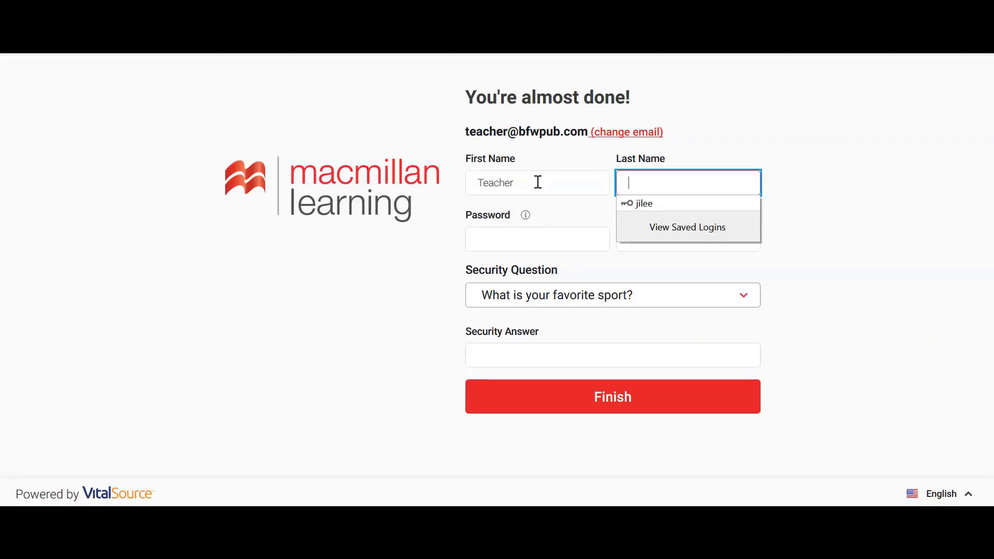
text(Bfw)
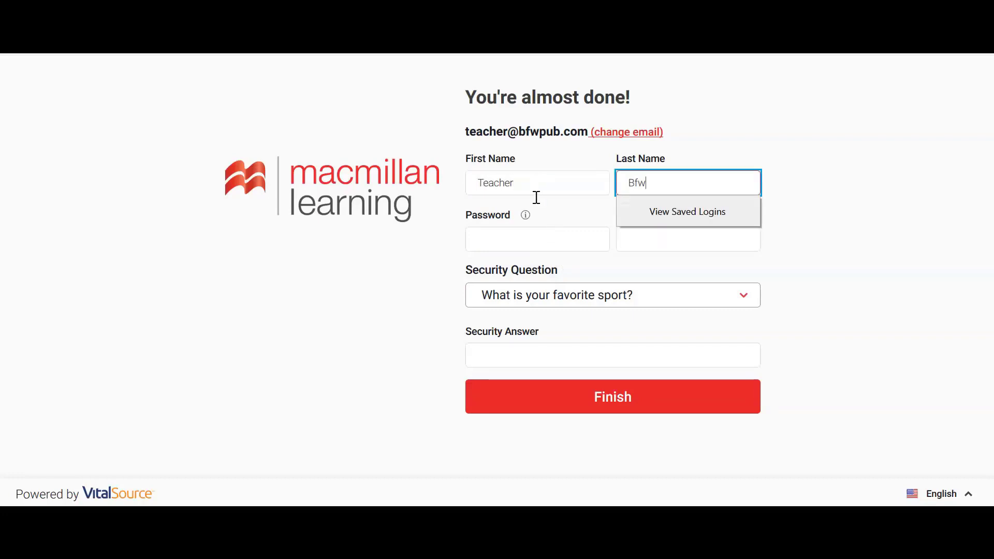
- Enter and confirm the account password, keep the security question, and type the security answer
click(536, 235)
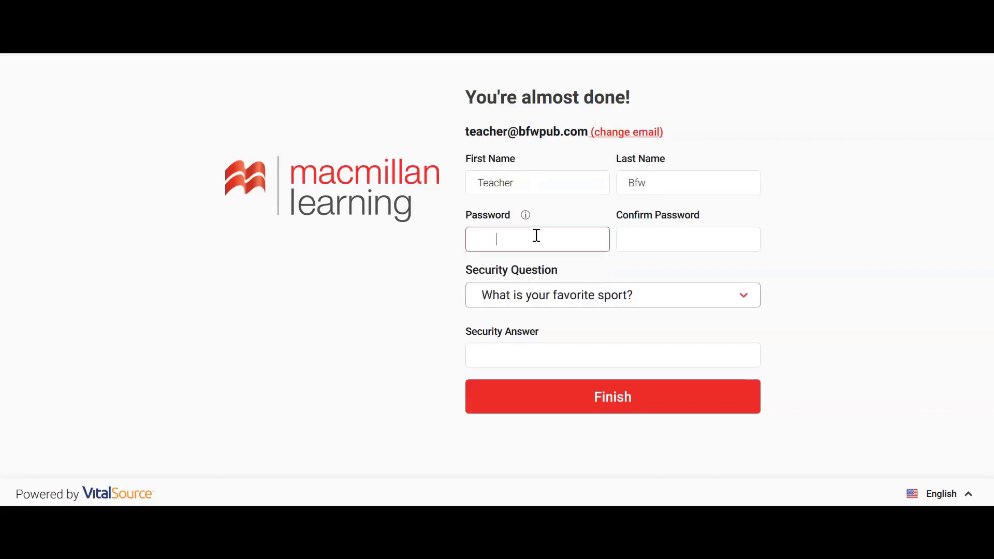
key(BackSpace)
key(Tab)
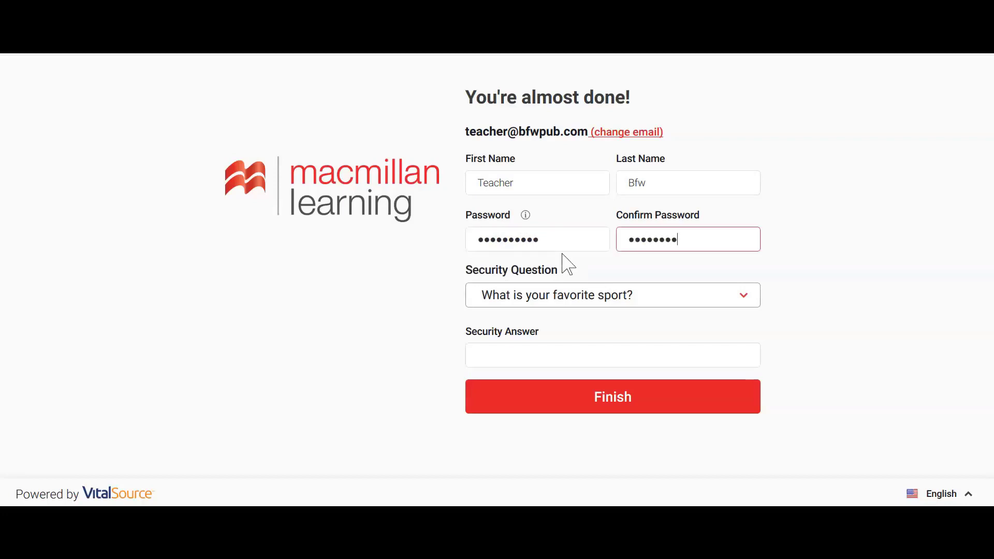
click(647, 304)
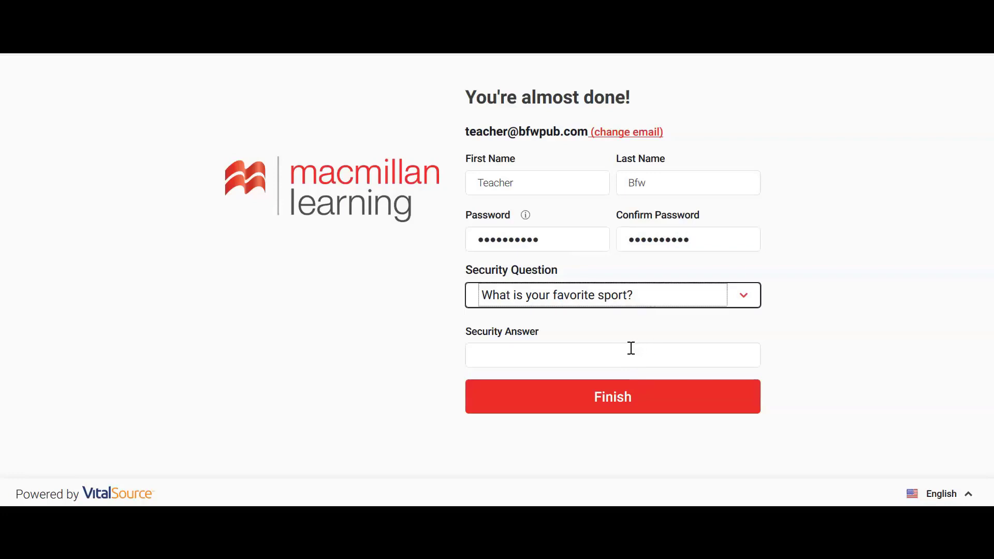
click(630, 347)
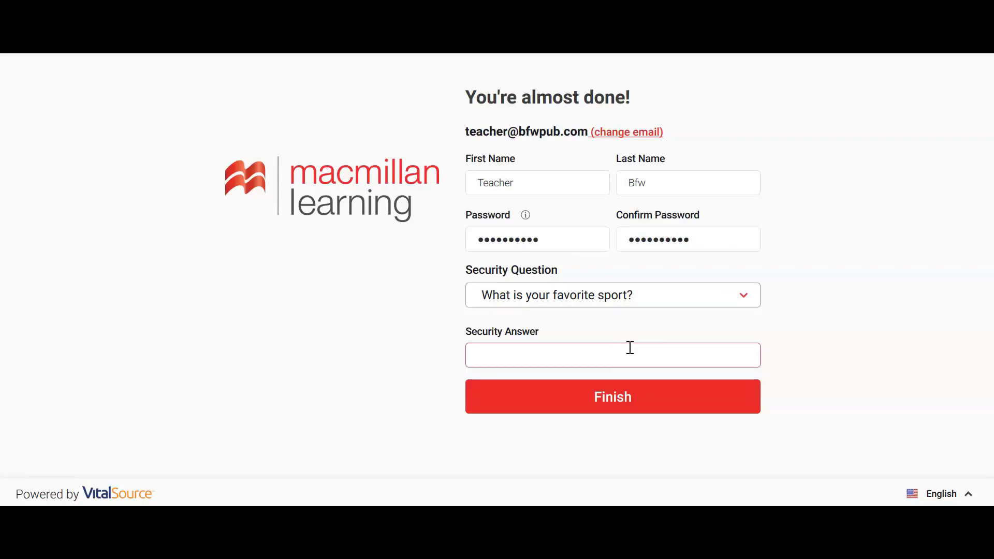
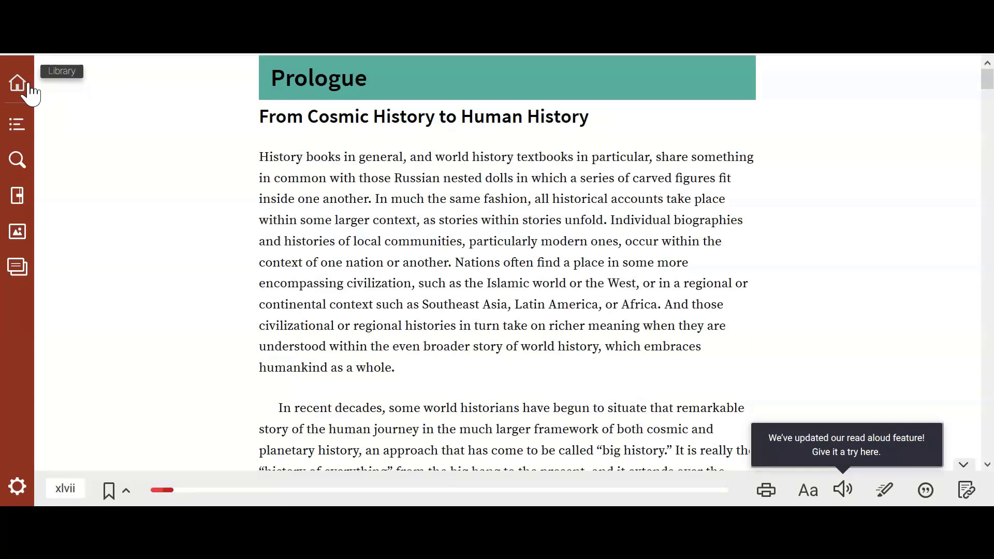
- In the Table of Contents, expand Part 1 and open The Big Picture chart page
click(21, 127)
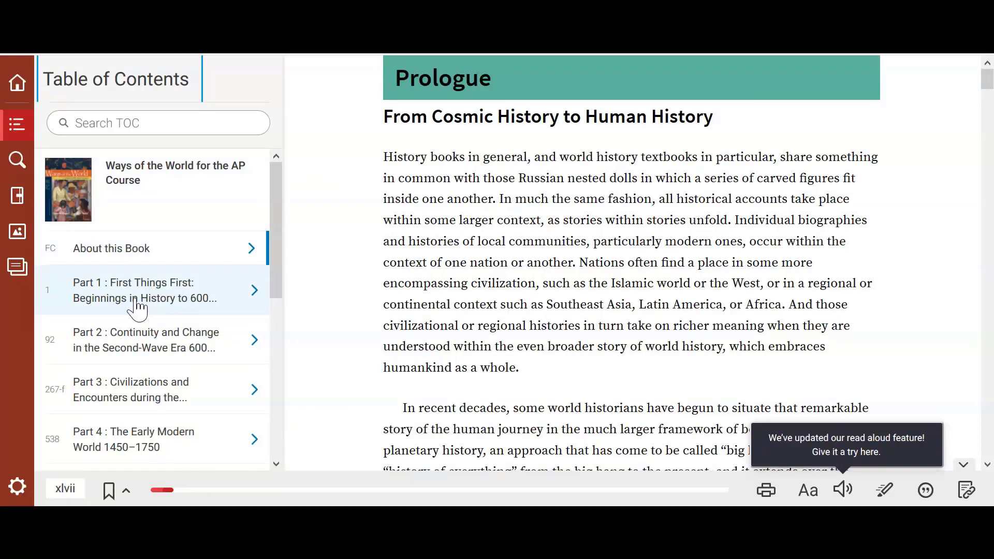
click(134, 306)
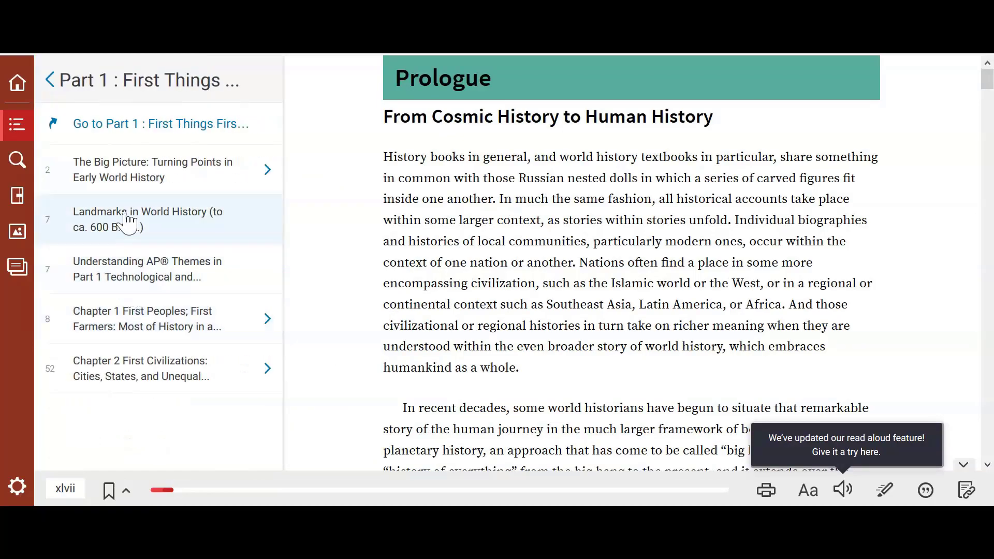
click(132, 173)
scroll(559, 213, down, 15)
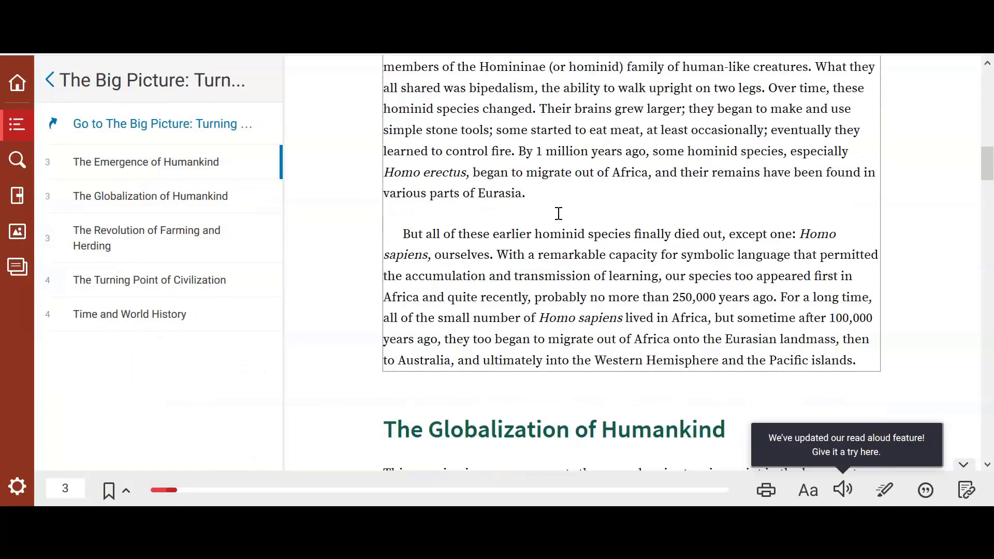
scroll(559, 213, down, 20)
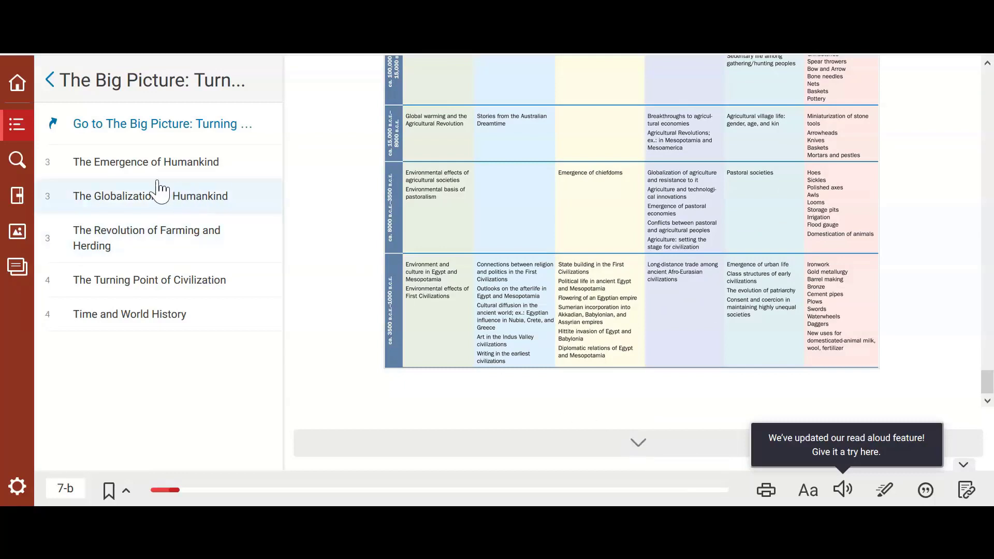
- Search the book for 'agricultural societies' and open the Agricultural Village Societies result on page xv
click(25, 167)
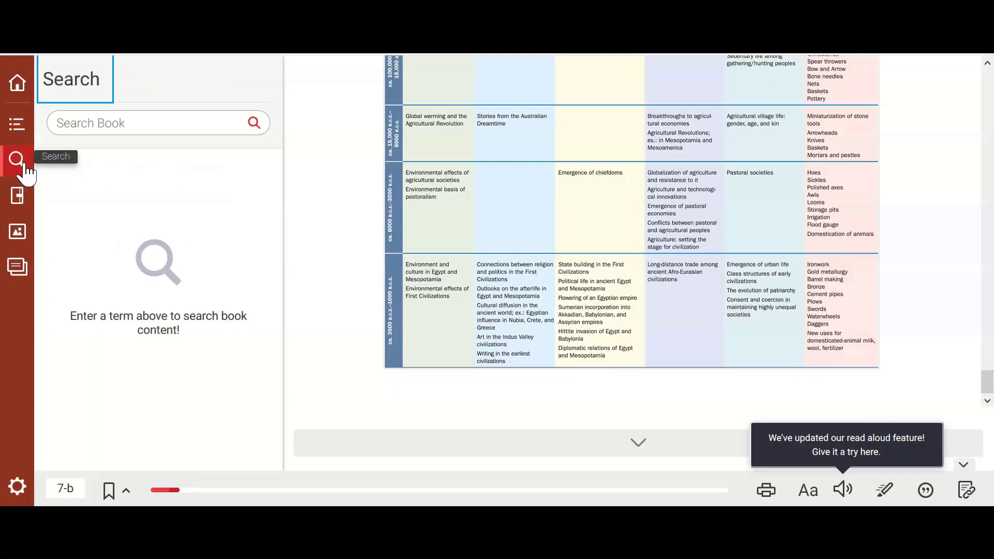
click(93, 124)
text(a)
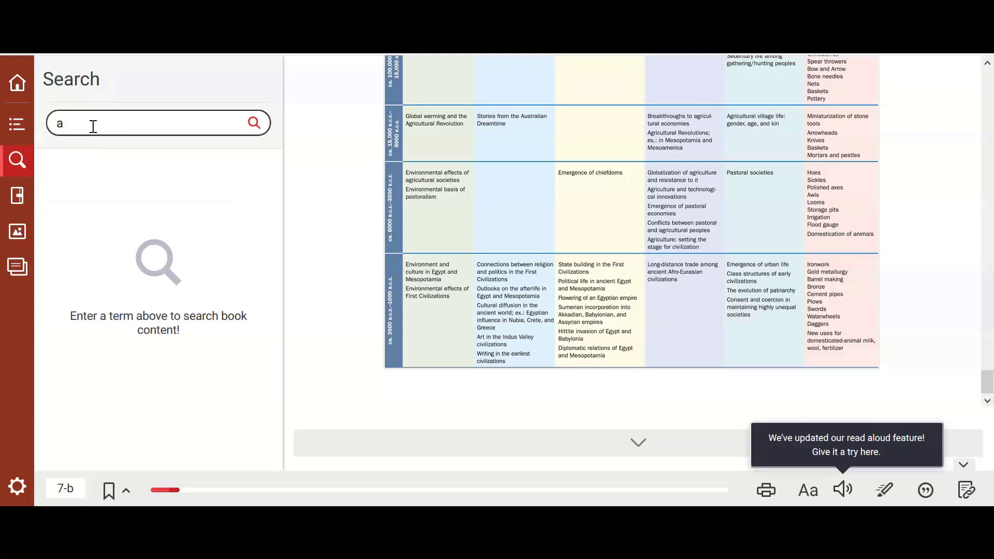
text(gricultural societies)
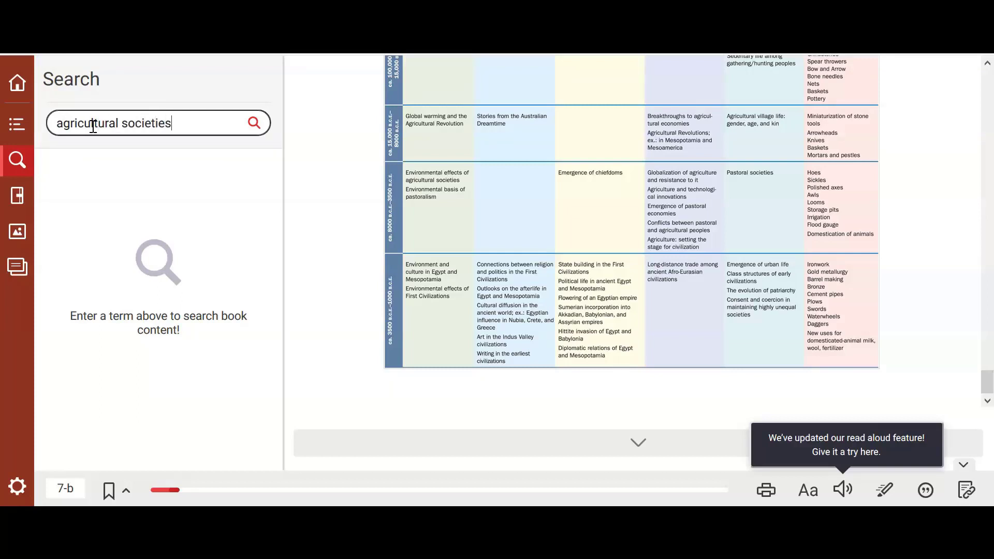
key(Return)
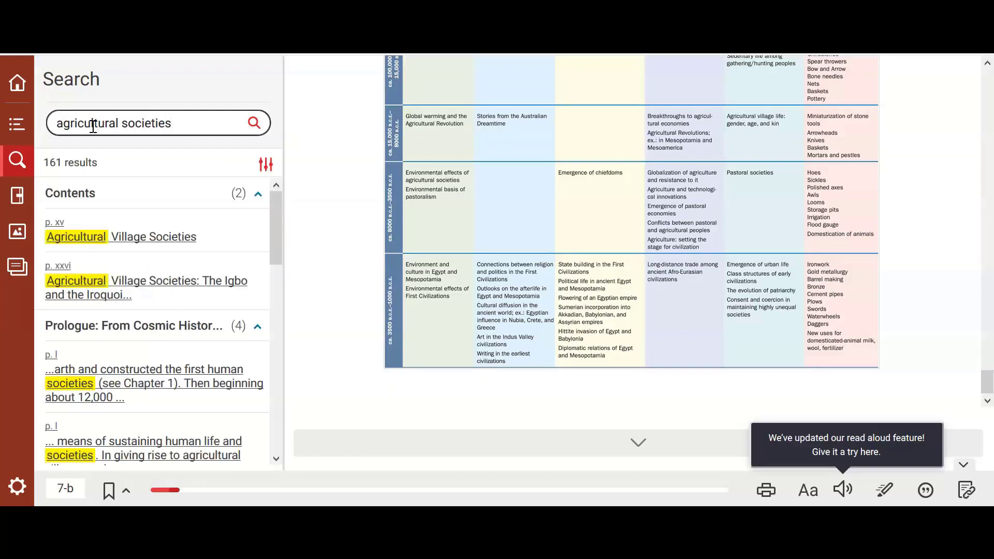
click(105, 247)
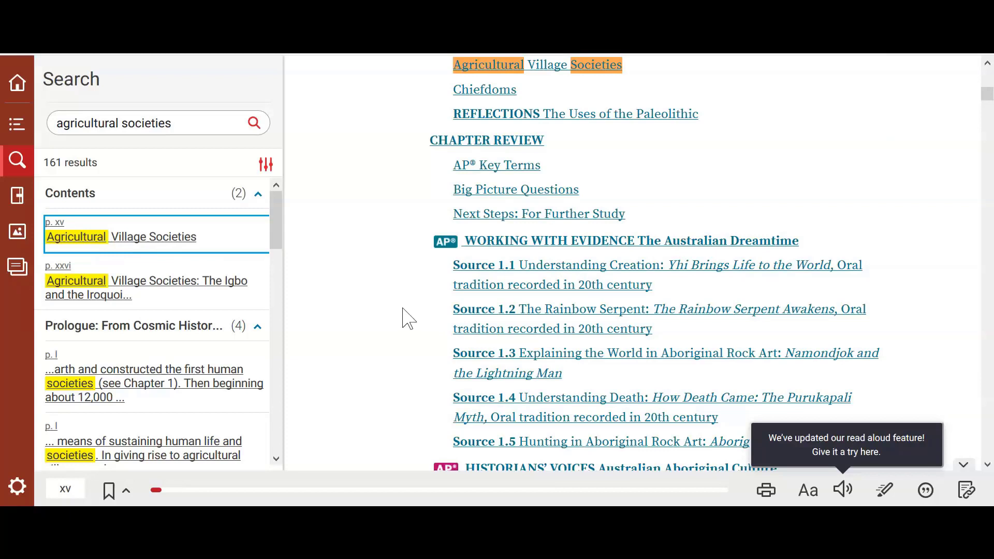
- Review the 4 saved highlights and notes, then list the book's 389 figures
click(17, 196)
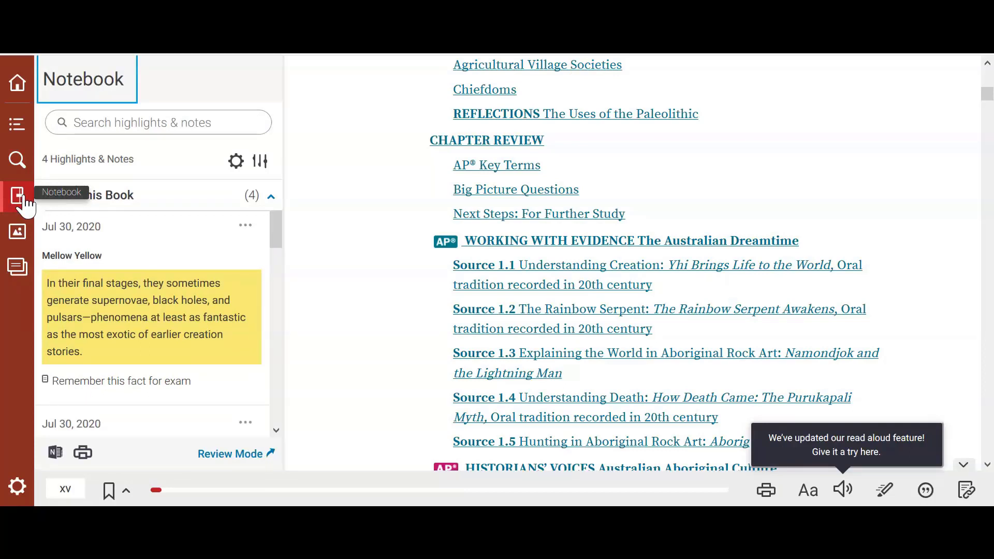
click(18, 232)
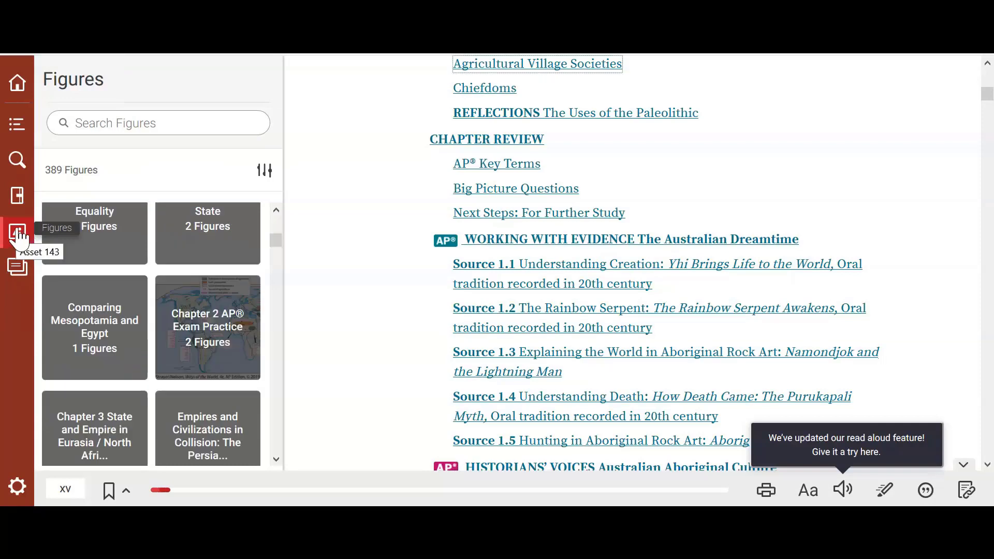
- Create a new flashcard deck named 'Deck 2'
click(19, 273)
click(257, 82)
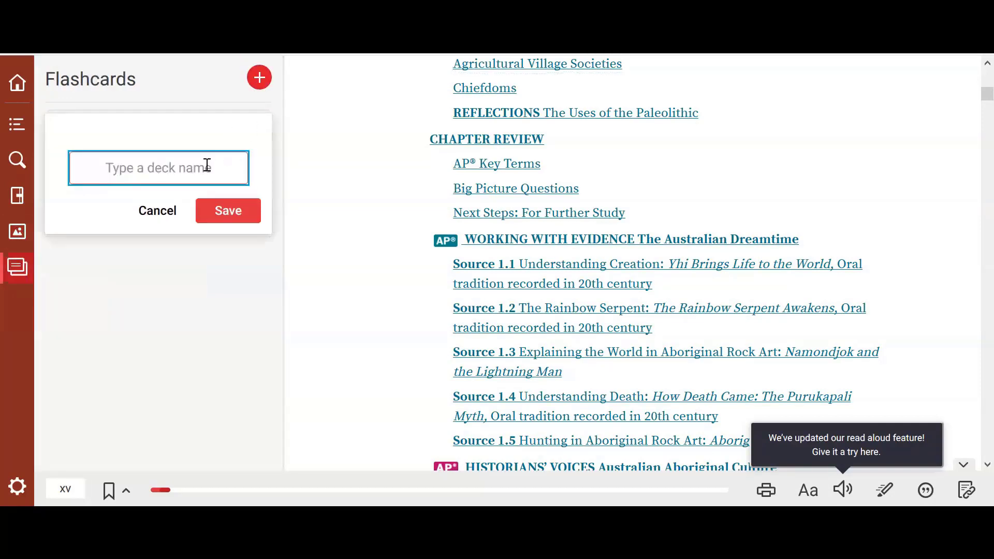
text(Deck 2)
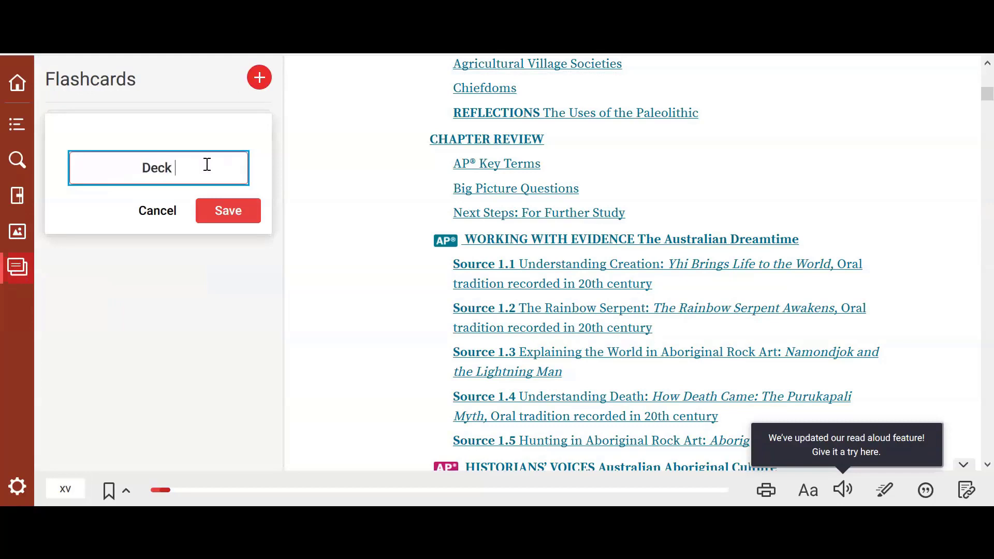
click(225, 209)
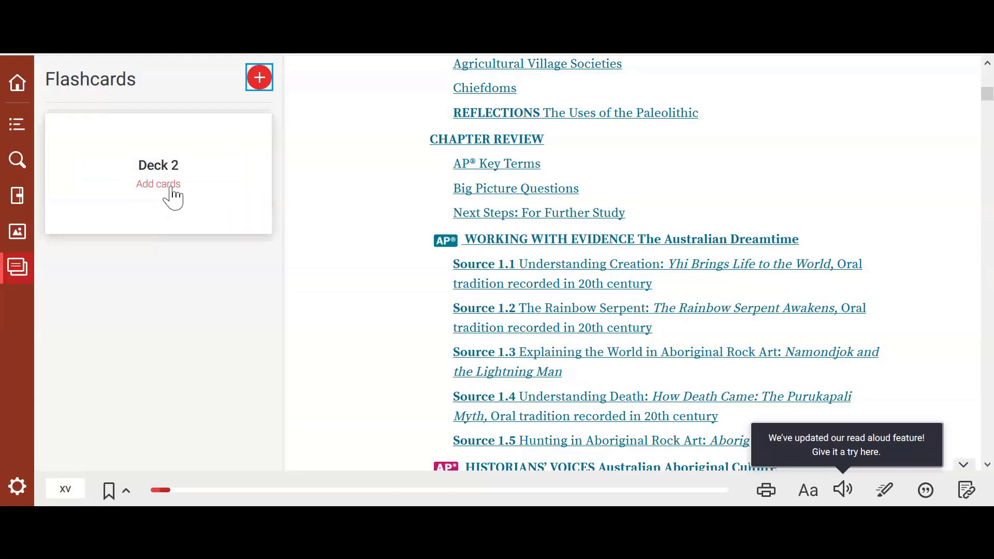
- Add a card to Deck 2 with 'Term' on the front and 'Definition' on the back
click(169, 188)
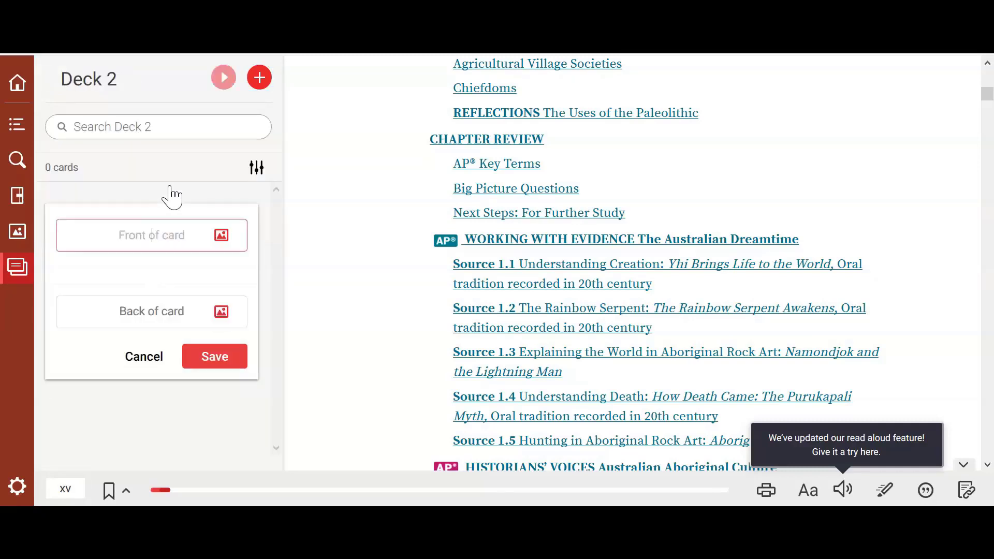
text(Term)
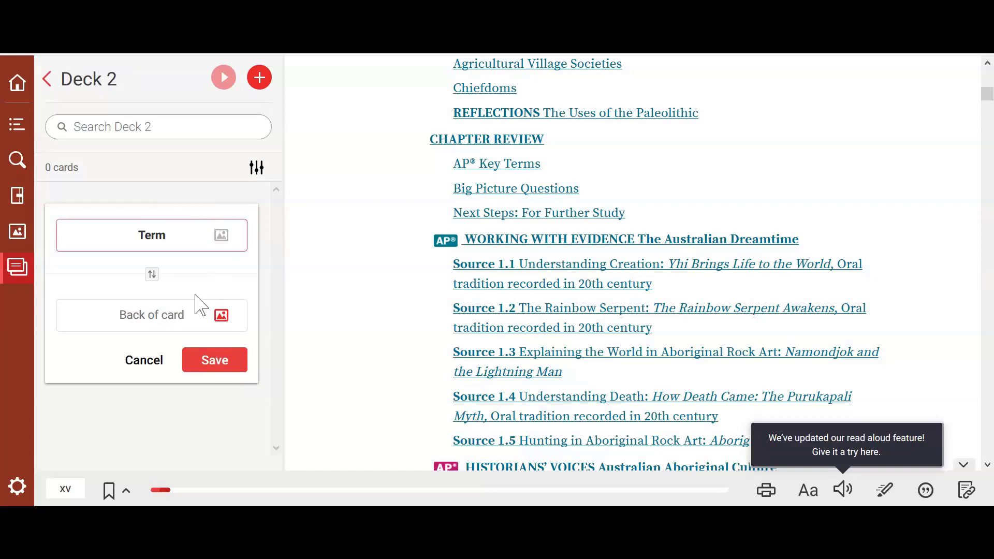
click(179, 305)
text(Definition)
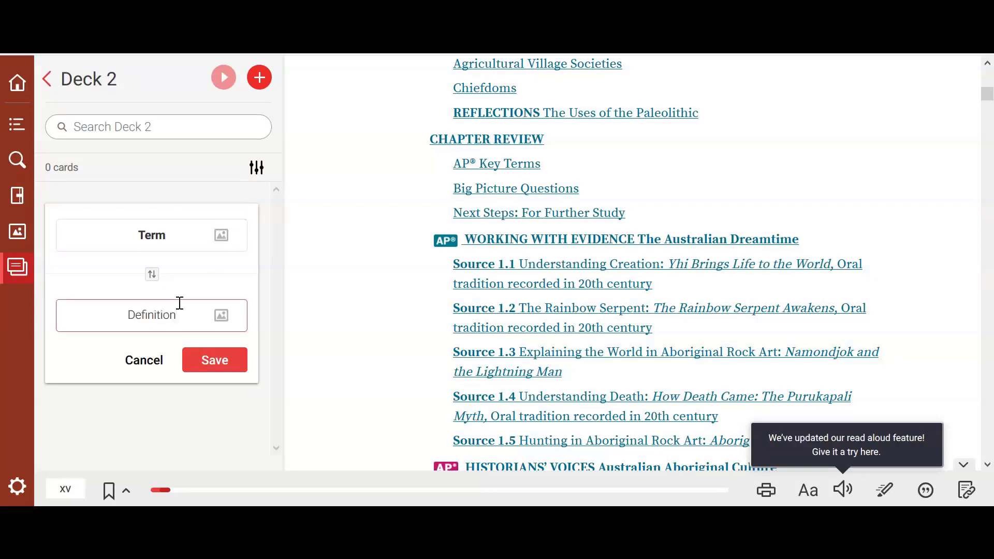
click(203, 361)
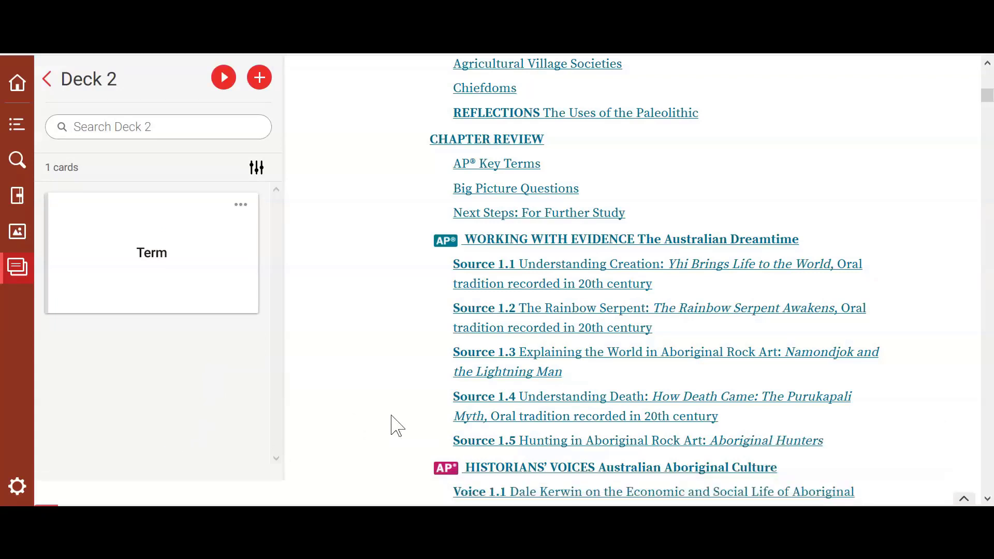
scroll(396, 425, down, 5)
- Use the reading progress bar to jump to page 184, Historians' Voices 'On the Buddha'
scroll(396, 426, down, 2)
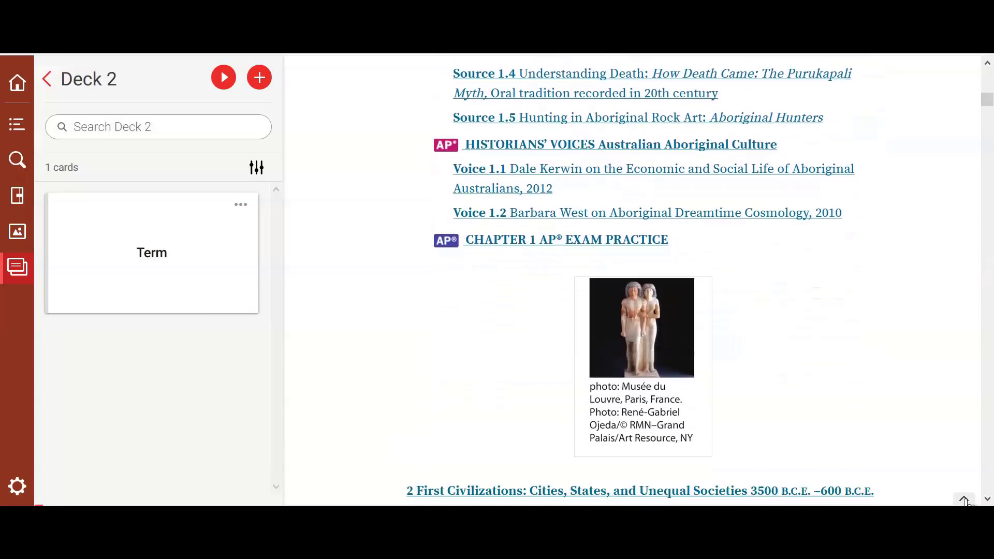
mouse_move(964, 500)
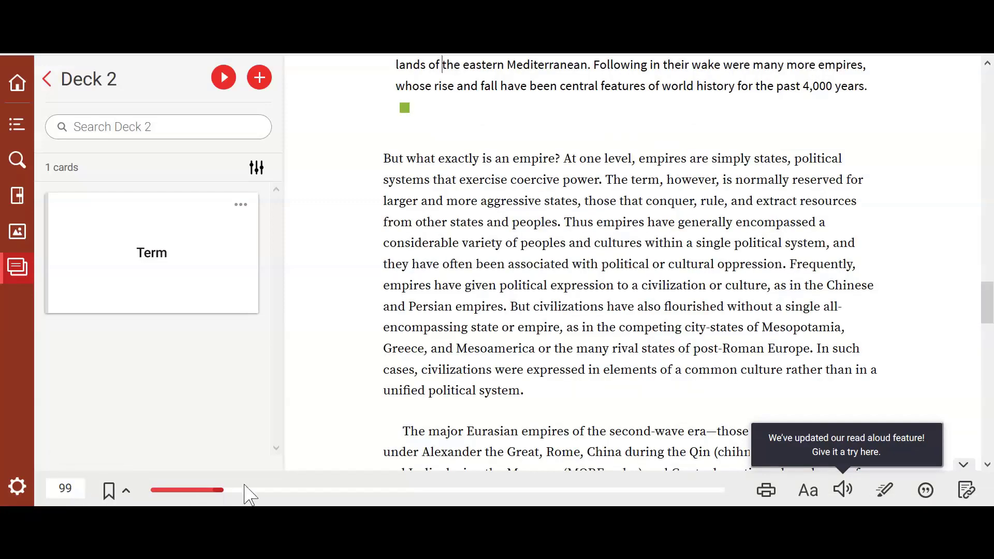
click(259, 491)
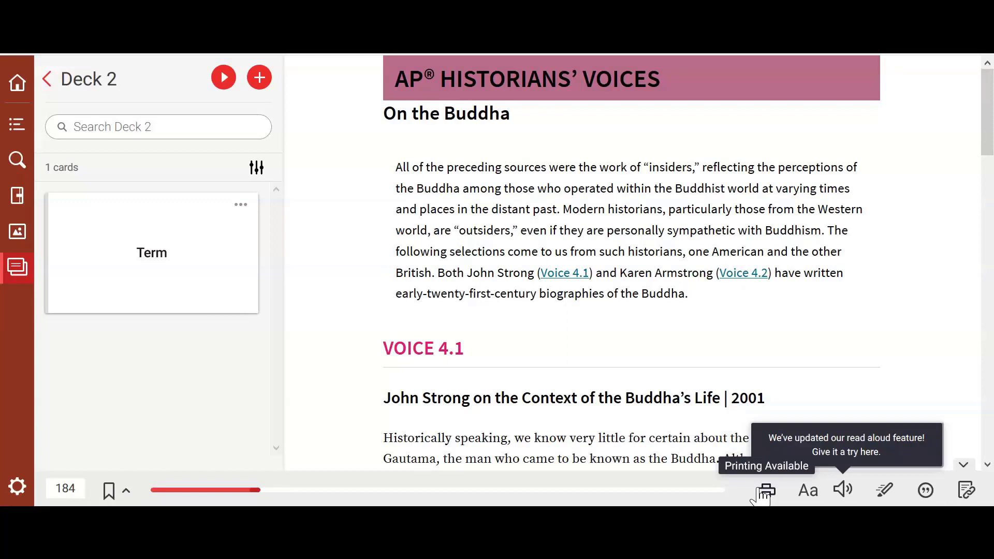
- Try Large text and the OpenDyslexic font, then reset to the default font and size
click(808, 496)
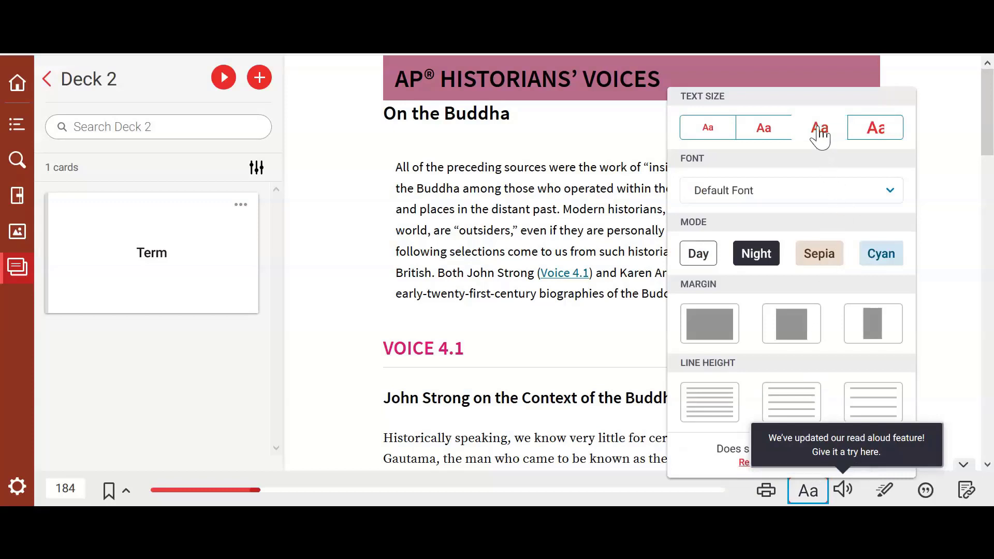
click(820, 130)
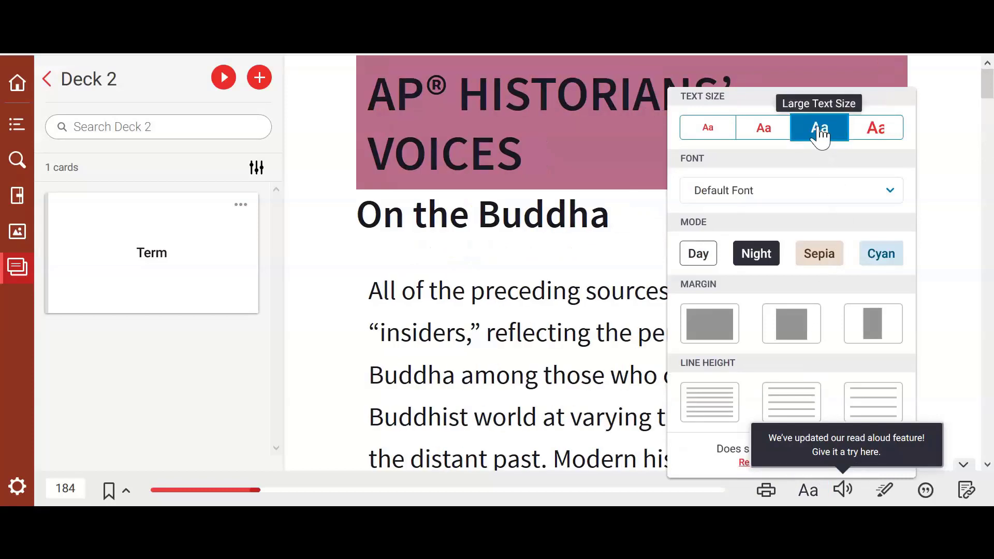
click(816, 195)
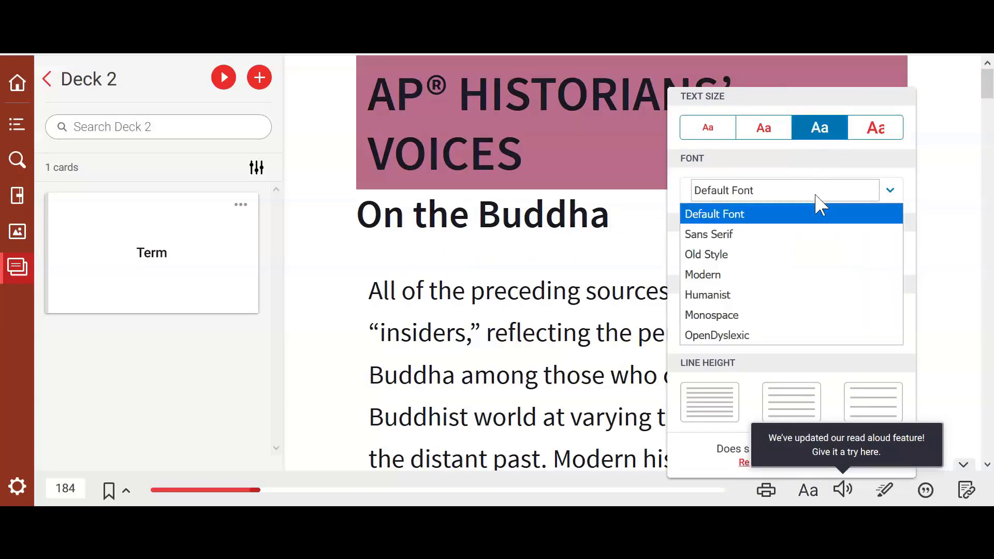
click(800, 336)
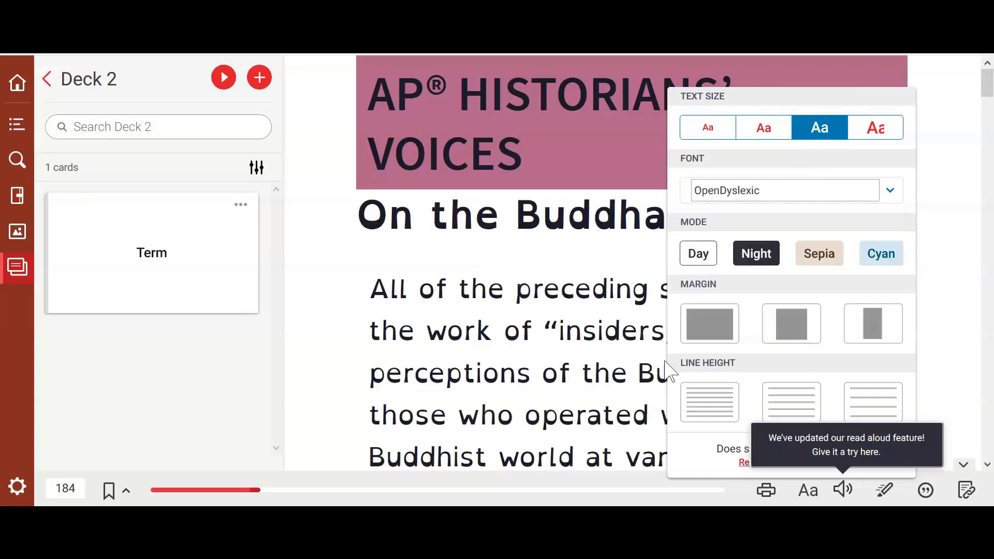
scroll(635, 356, down, 3)
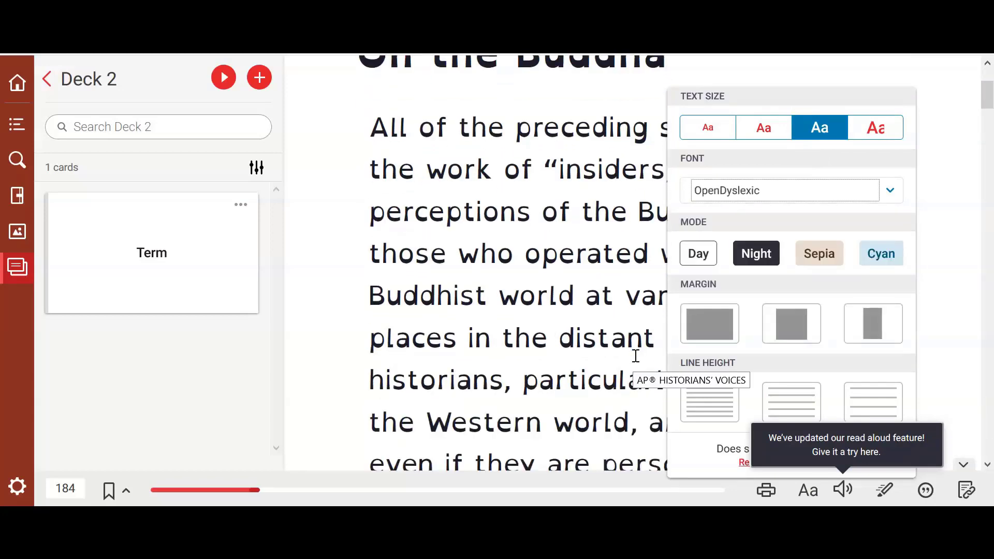
click(758, 131)
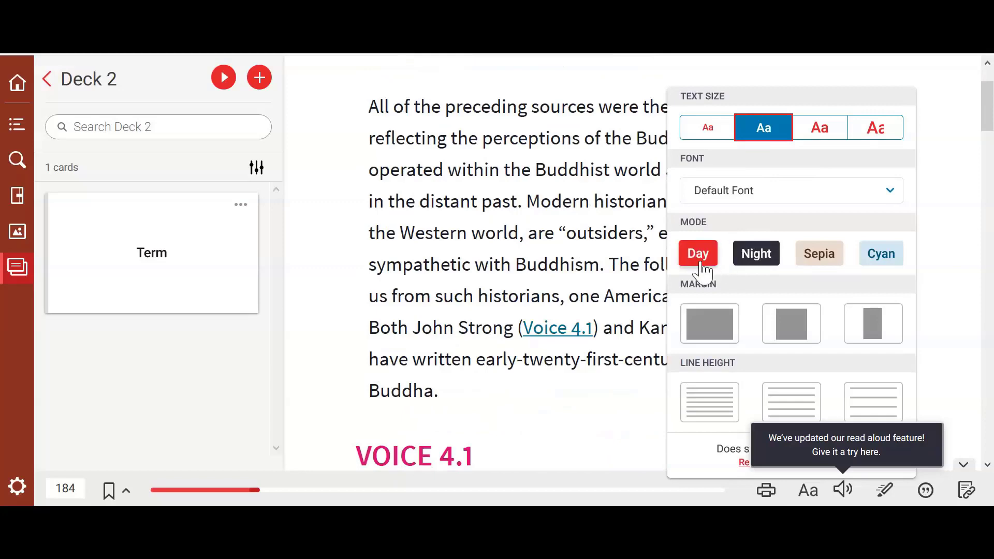
- Preview Night and Sepia, then settle on Day mode with medium margins and large line spacing
click(752, 260)
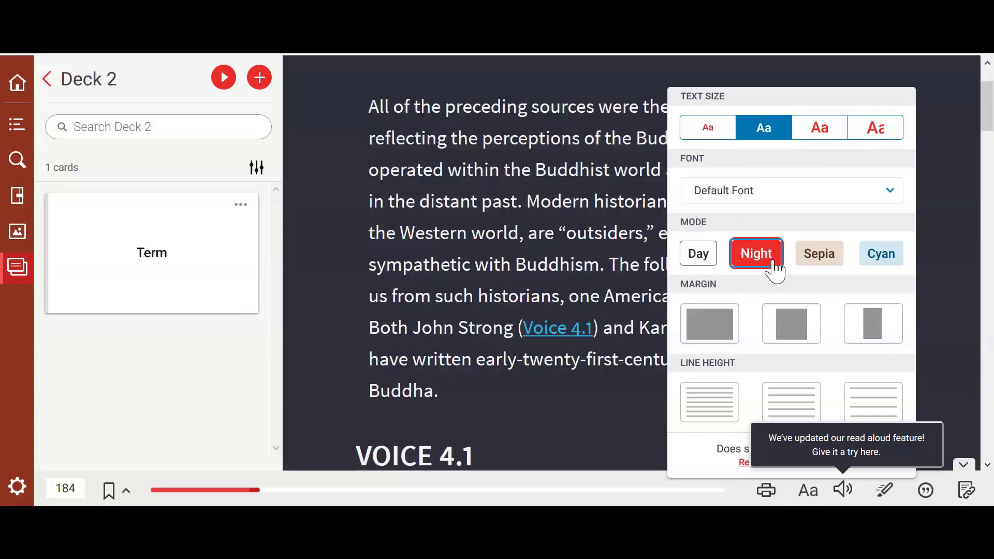
click(813, 258)
click(698, 253)
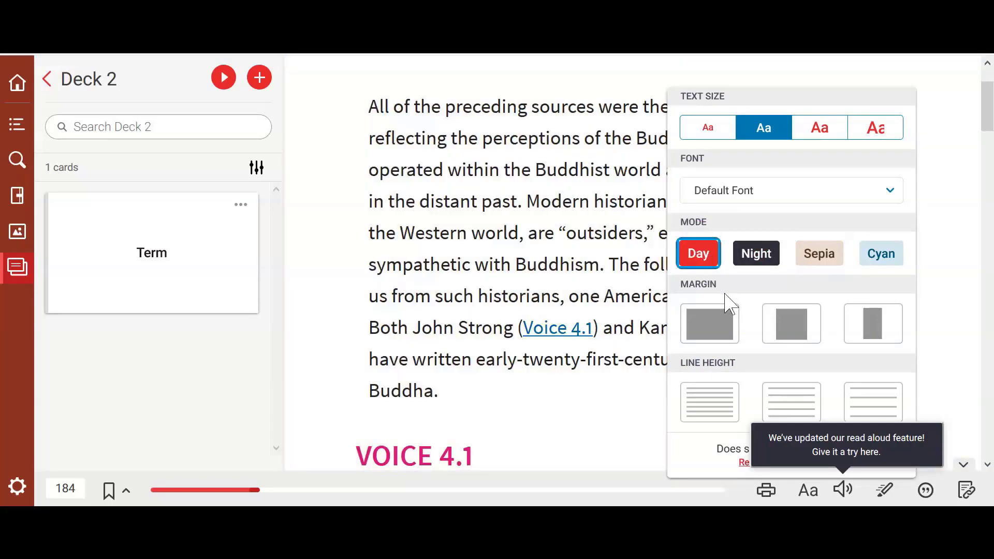
click(799, 329)
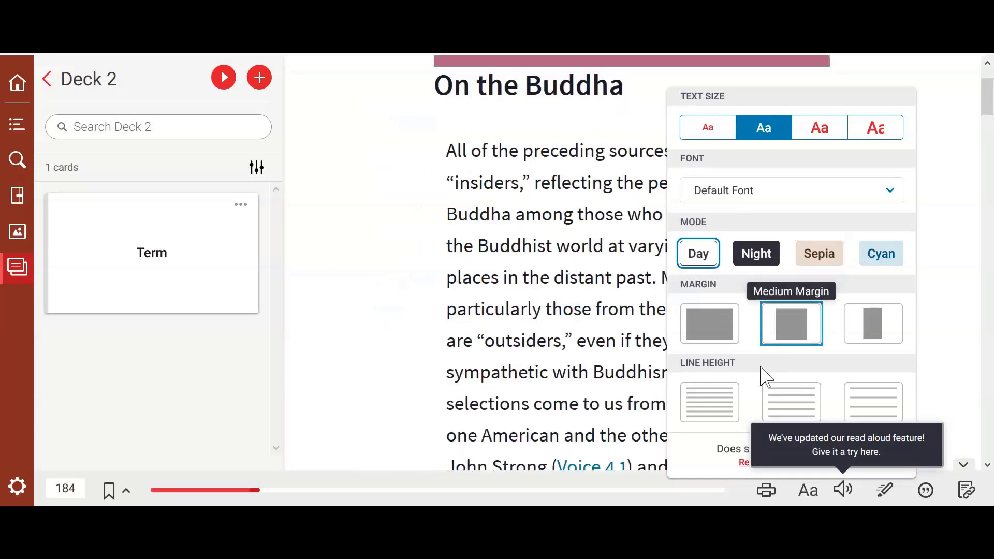
click(715, 402)
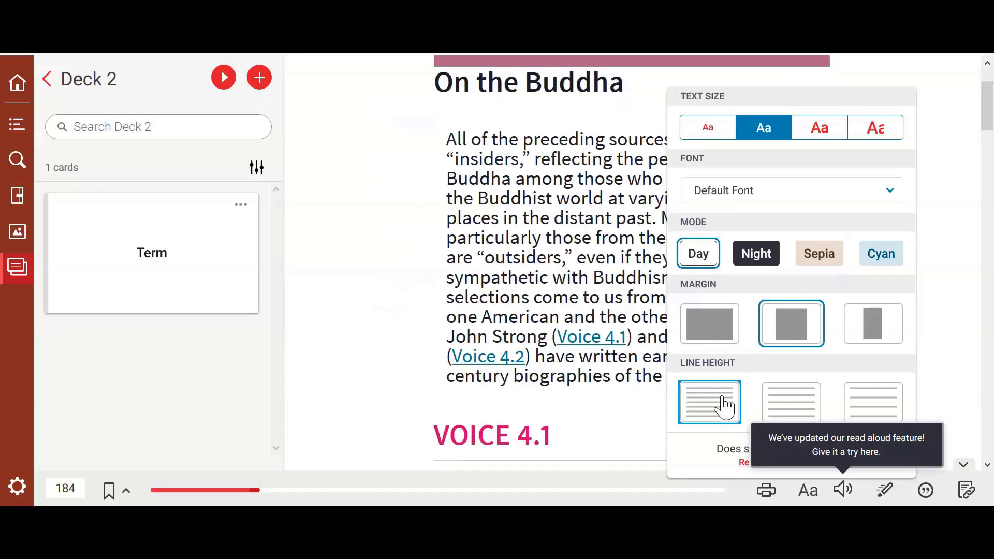
click(788, 404)
click(867, 396)
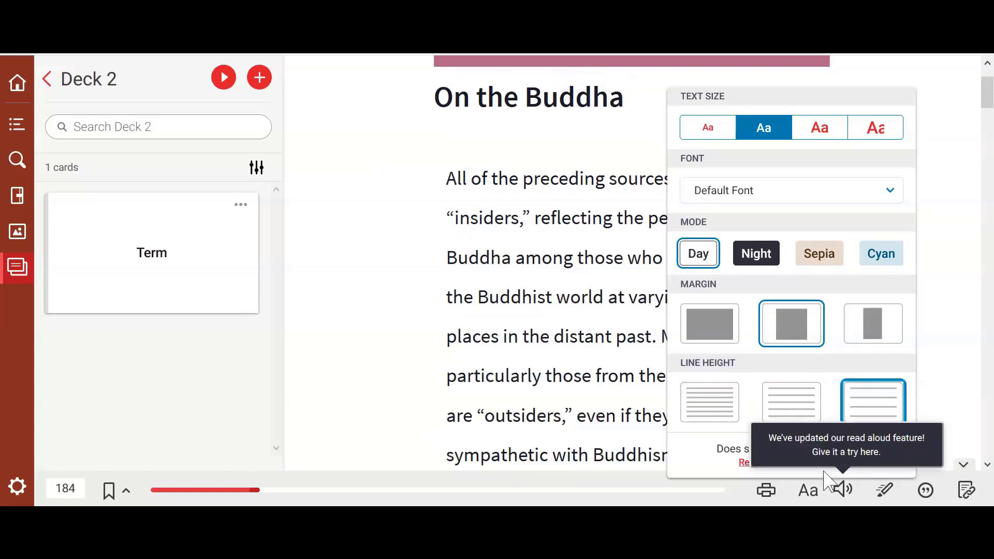
- Turn on Read Aloud for page 184, then open and dismiss its settings dialog
click(842, 491)
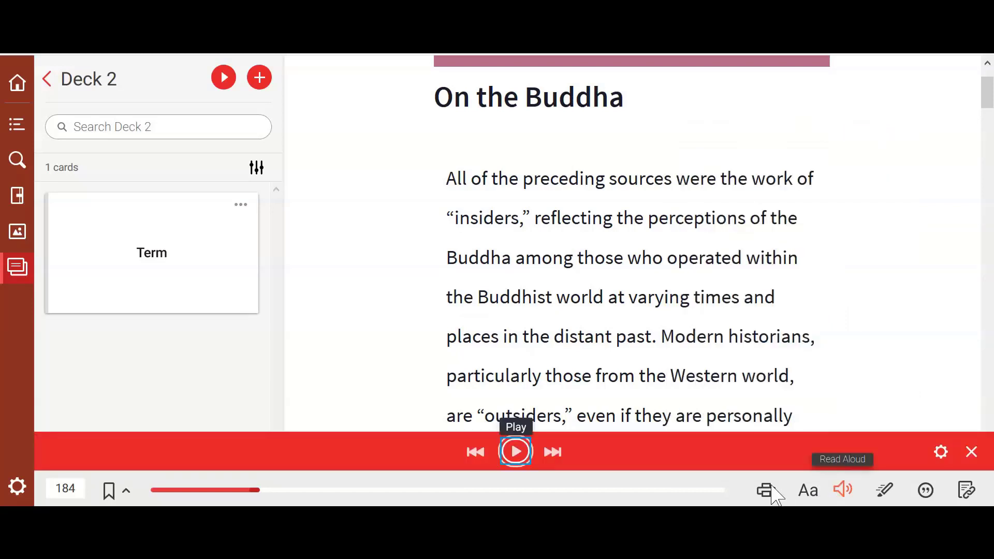
click(942, 453)
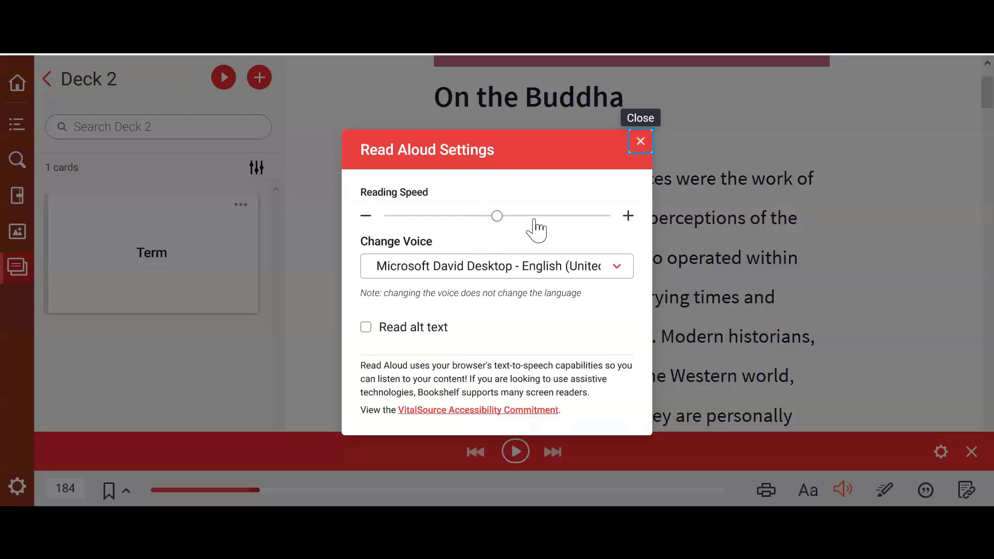
key(Escape)
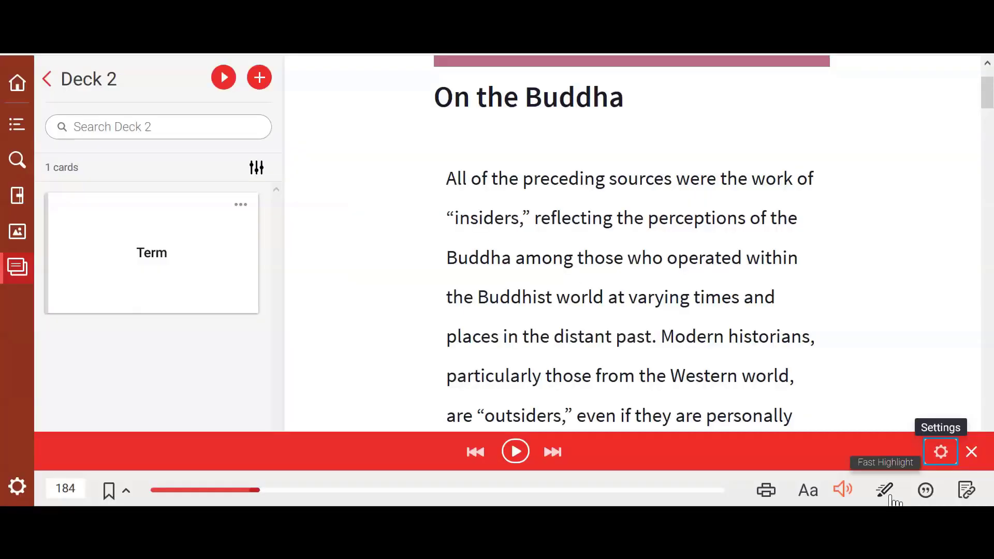
- Fast-highlight the opening lines of On the Buddha in yellow, then view and close the citation
click(891, 497)
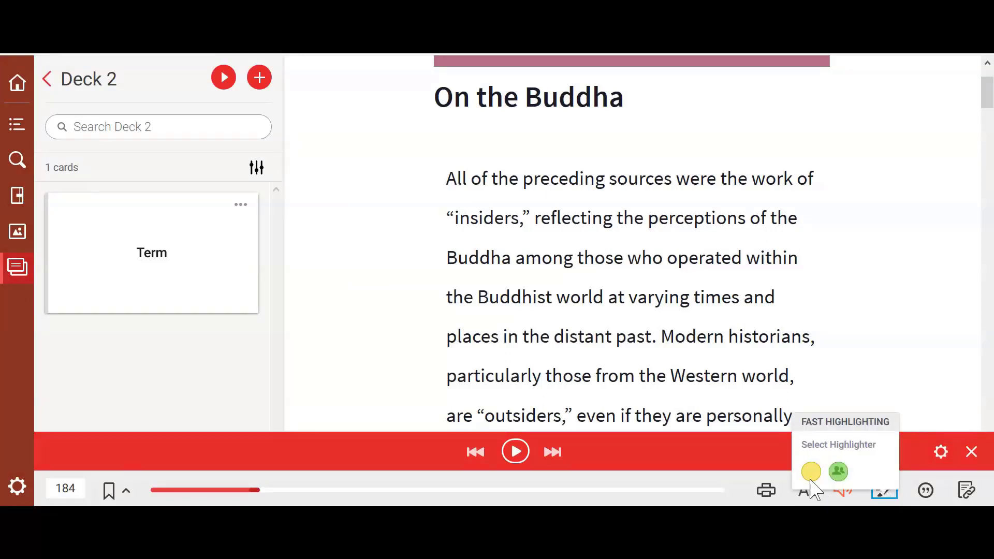
click(811, 471)
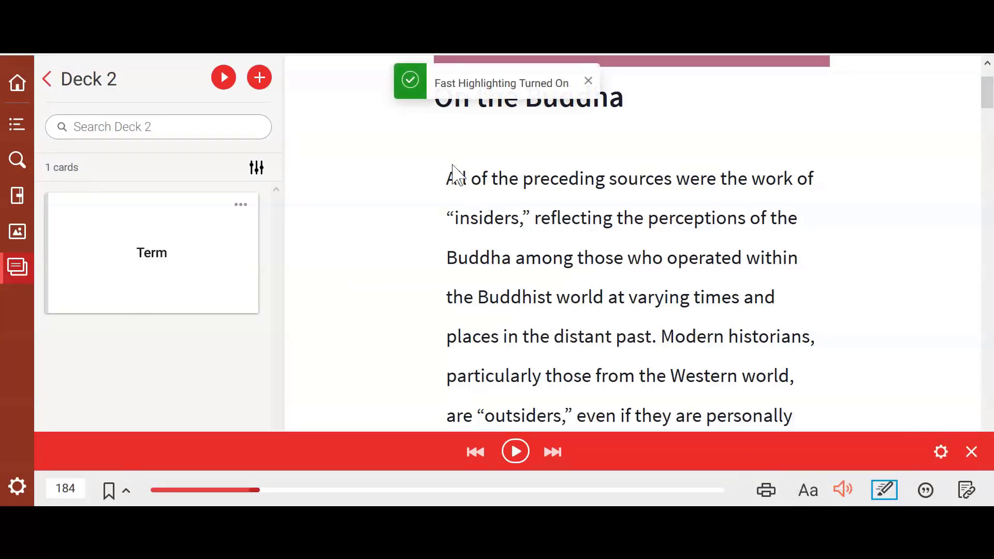
drag(448, 177, 530, 296)
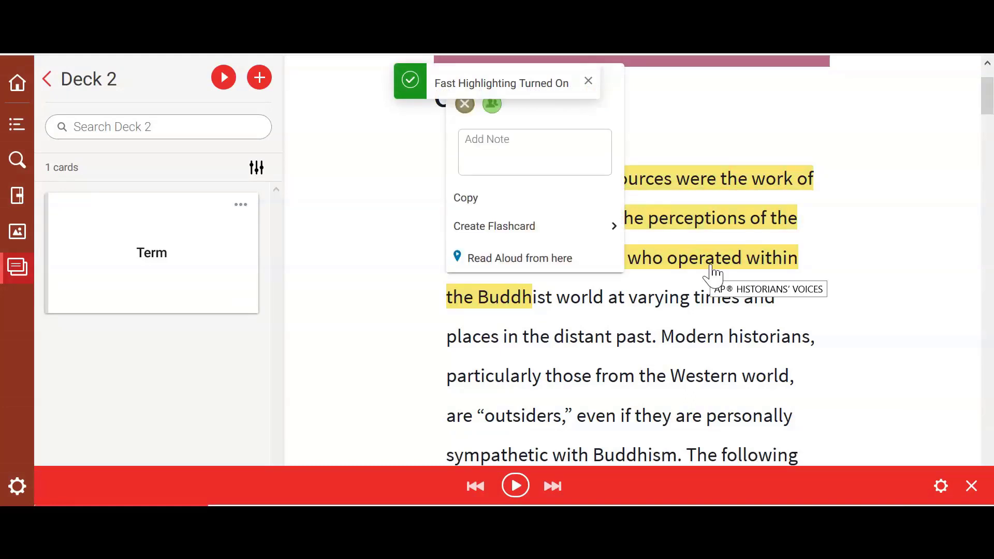
click(707, 282)
click(925, 488)
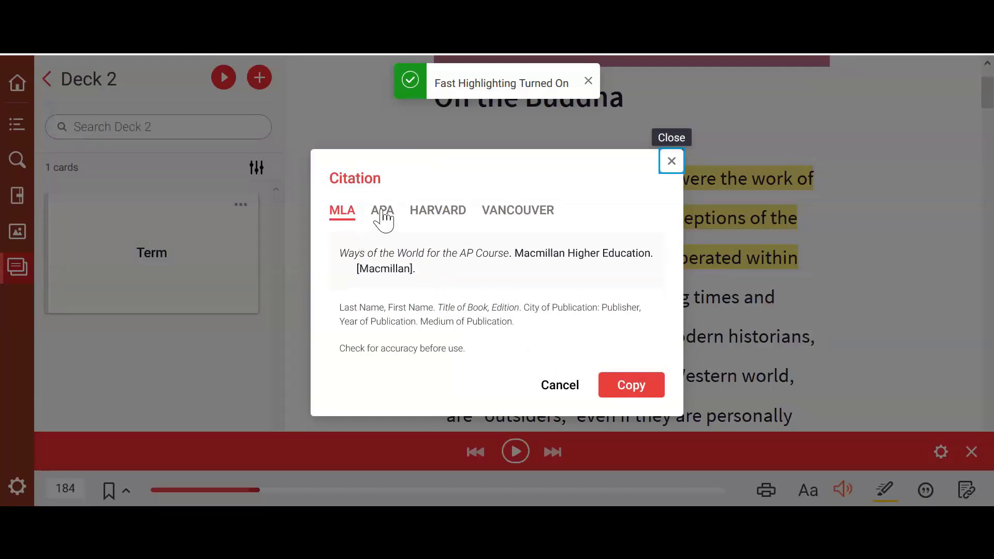
click(863, 306)
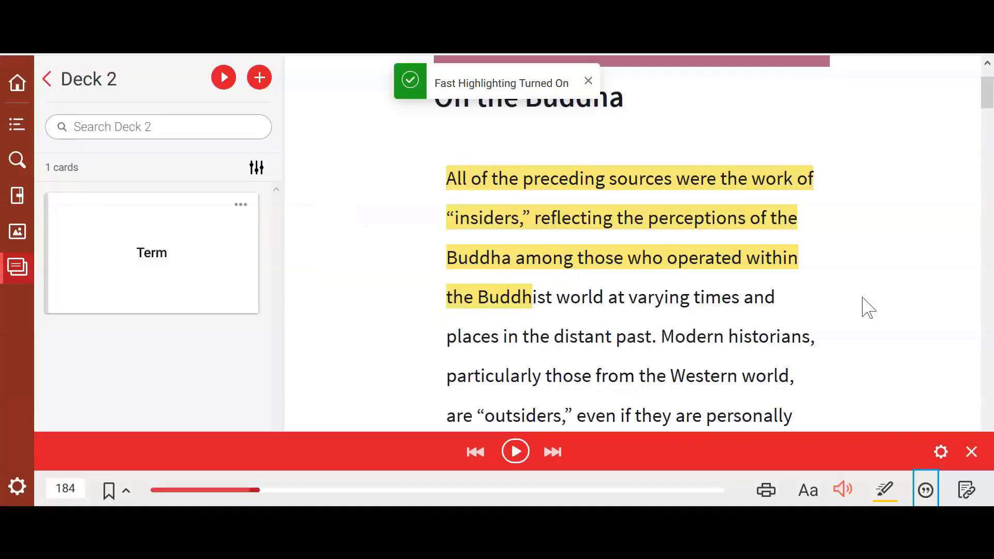
- Close the Read Aloud player bar and return to the Ways of the World library page
click(972, 451)
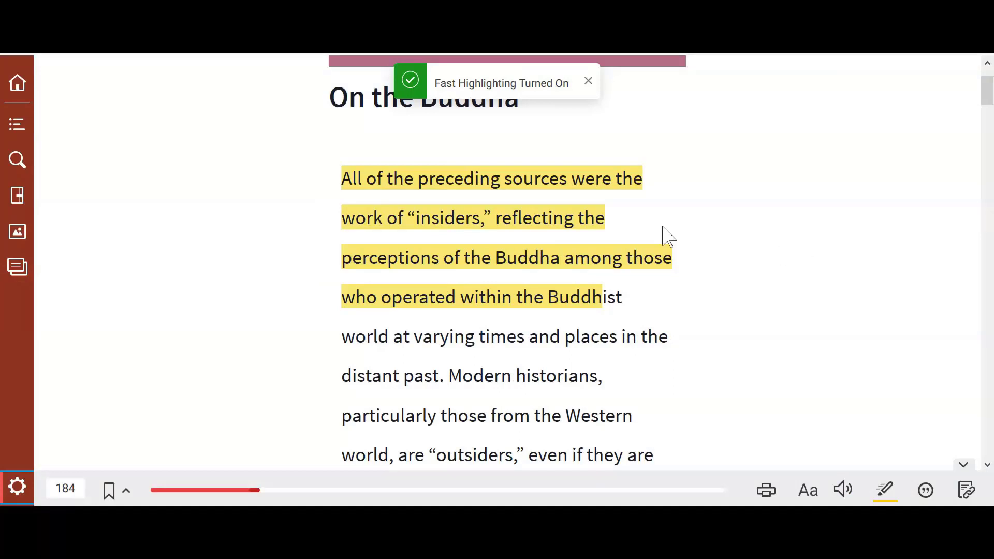
click(18, 85)
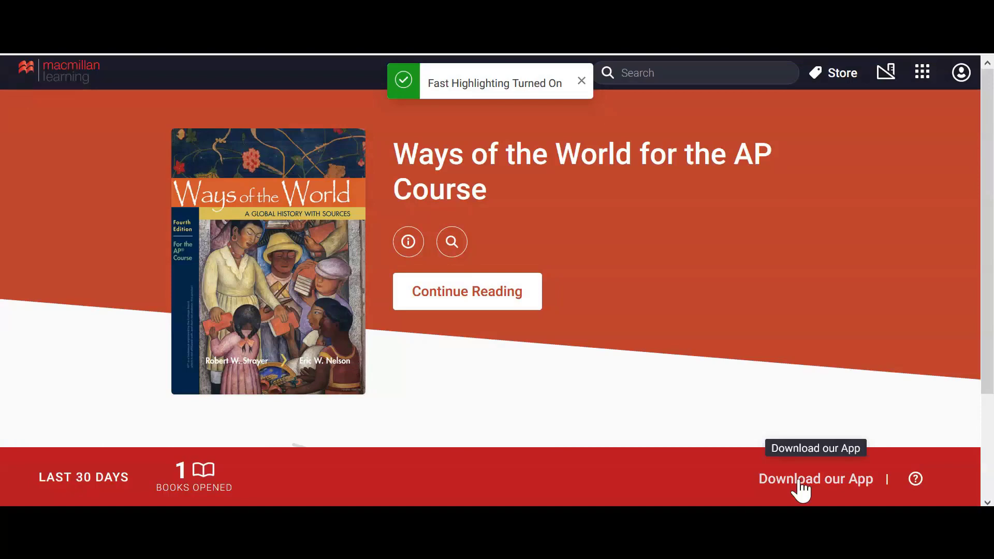
- Go to the app download page, save cookie settings, and download the Win 7&8 Bookshelf 7.6 installer
click(800, 488)
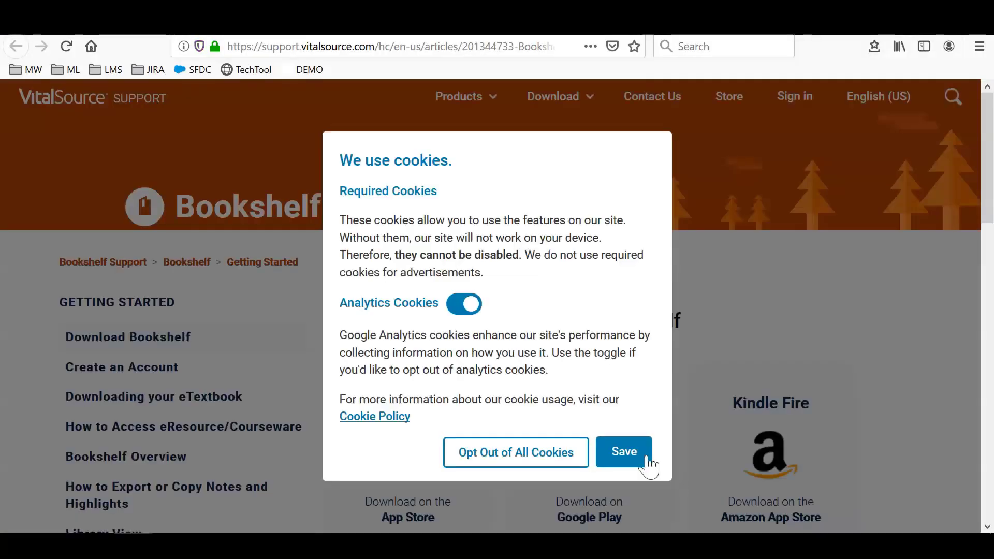
click(624, 452)
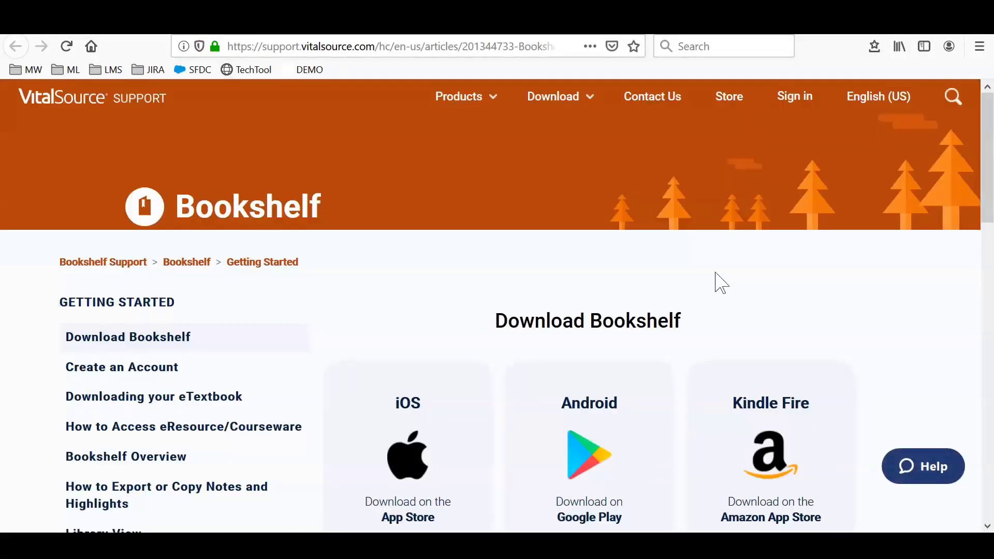
scroll(717, 282, down, 3)
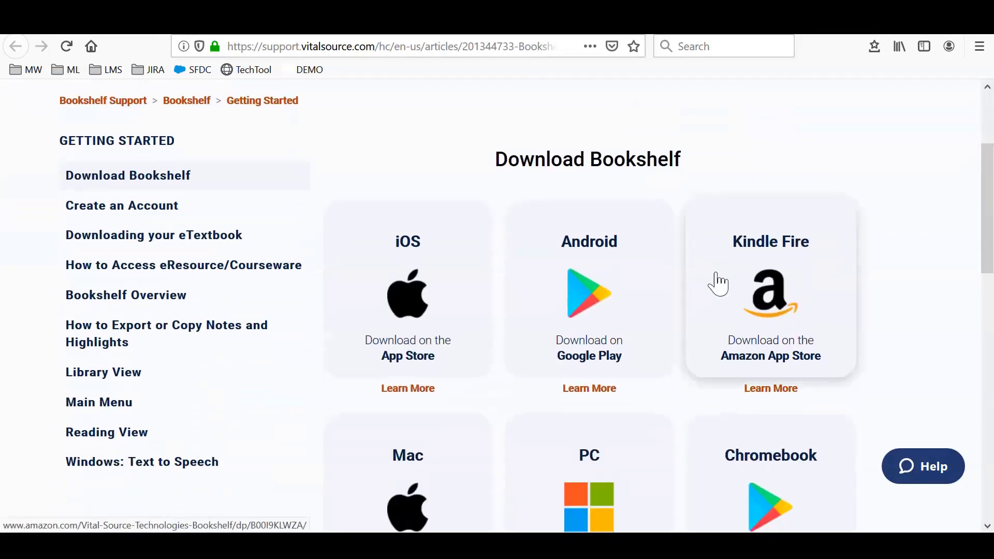
scroll(716, 284, down, 3)
scroll(716, 284, down, 3)
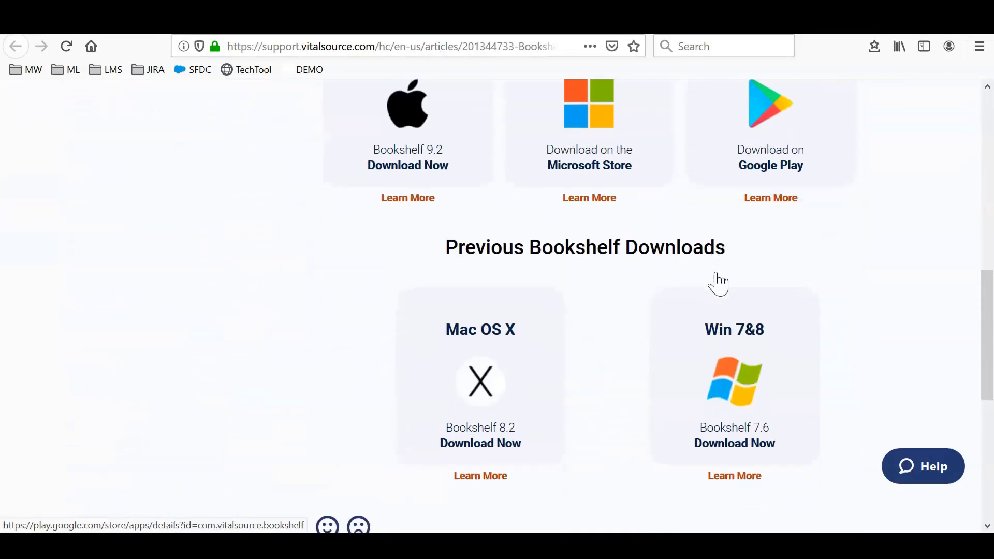
scroll(716, 284, down, 1)
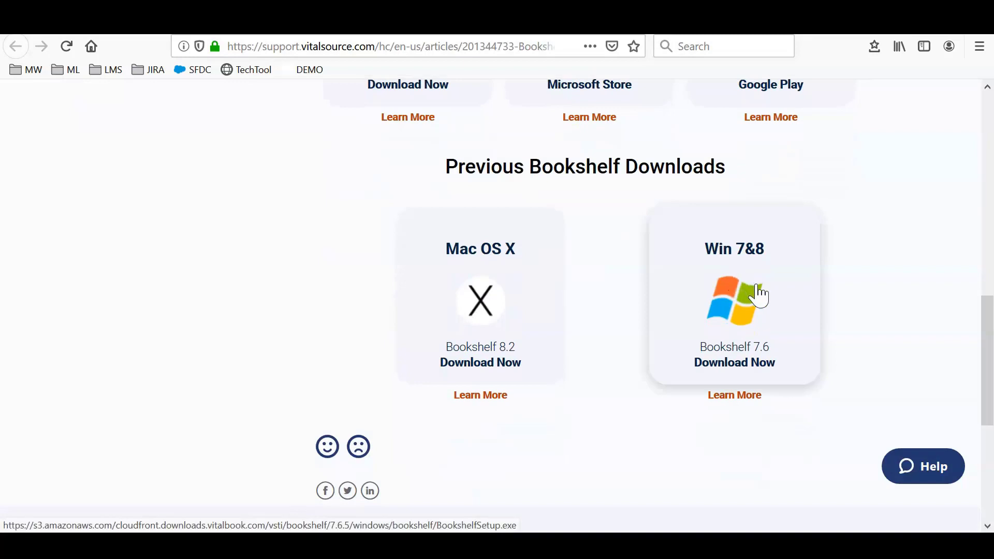
click(759, 297)
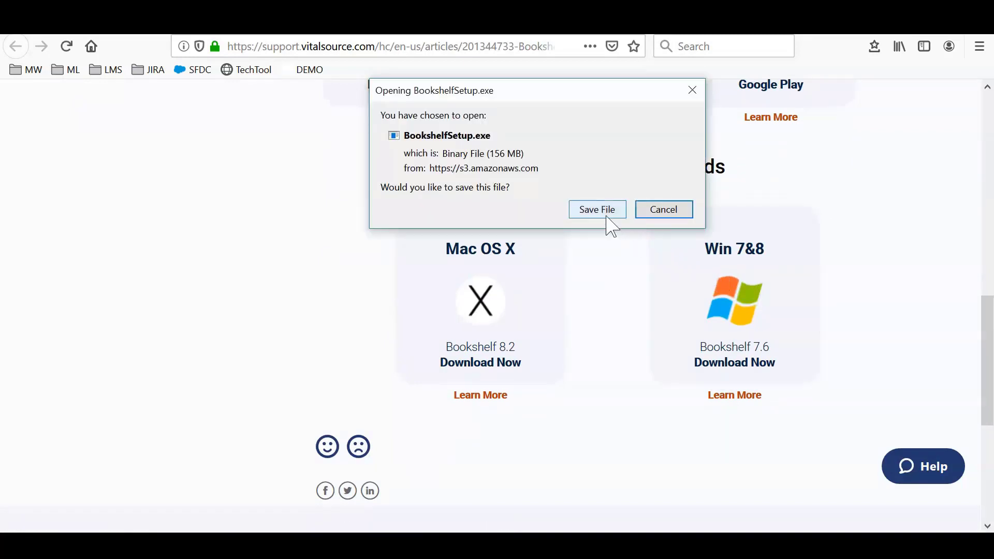
- Save and run BookshelfSetup.exe, allow it, choose English, and install with the default folder
click(603, 214)
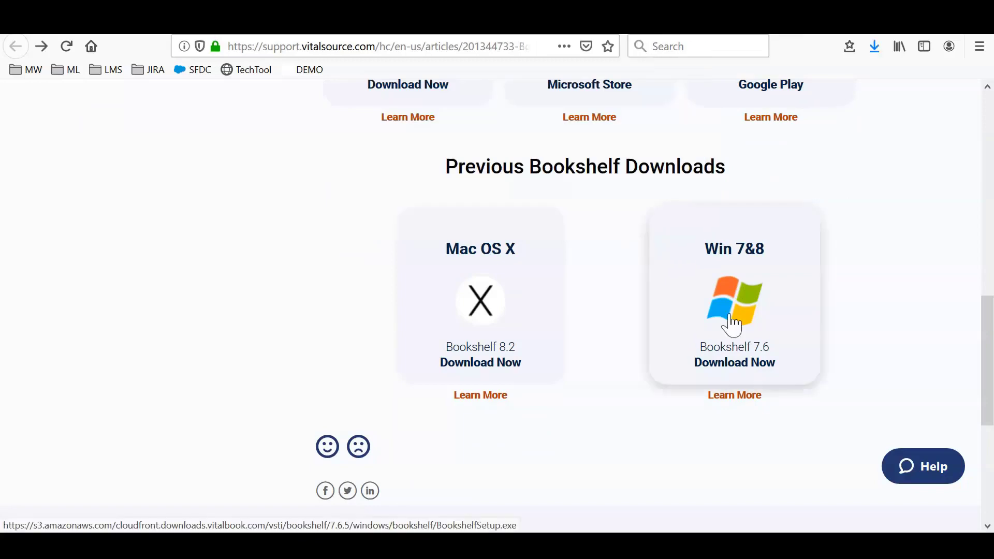
click(874, 62)
click(601, 103)
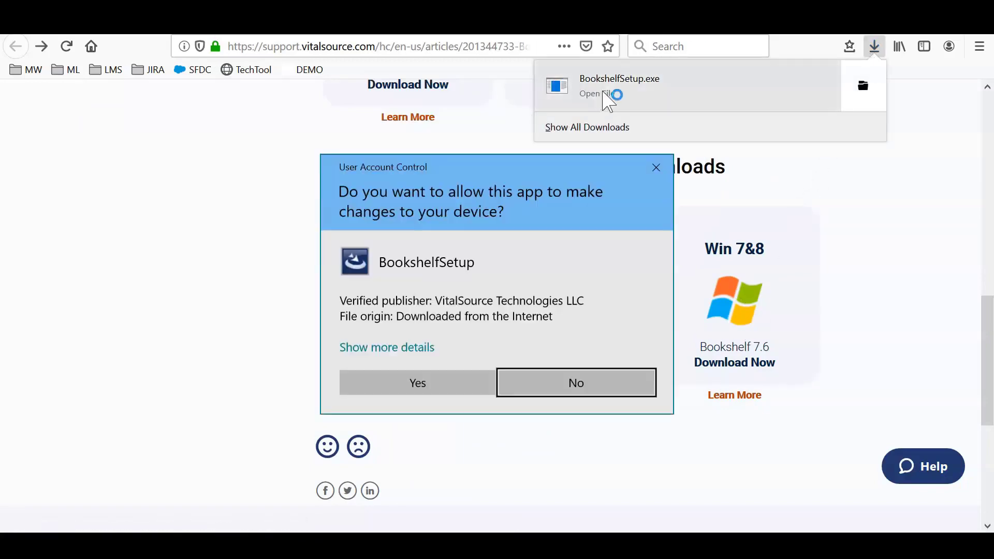
click(432, 391)
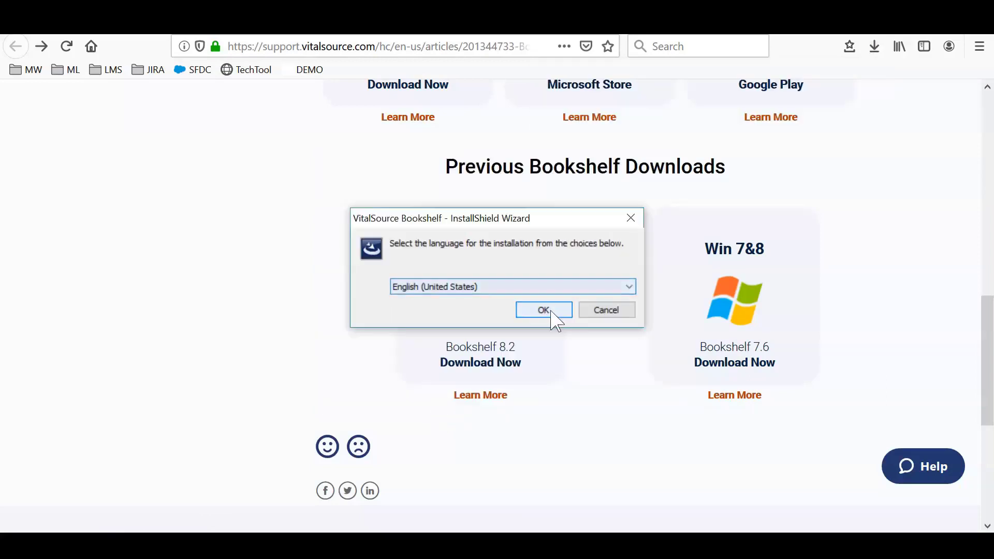
click(551, 312)
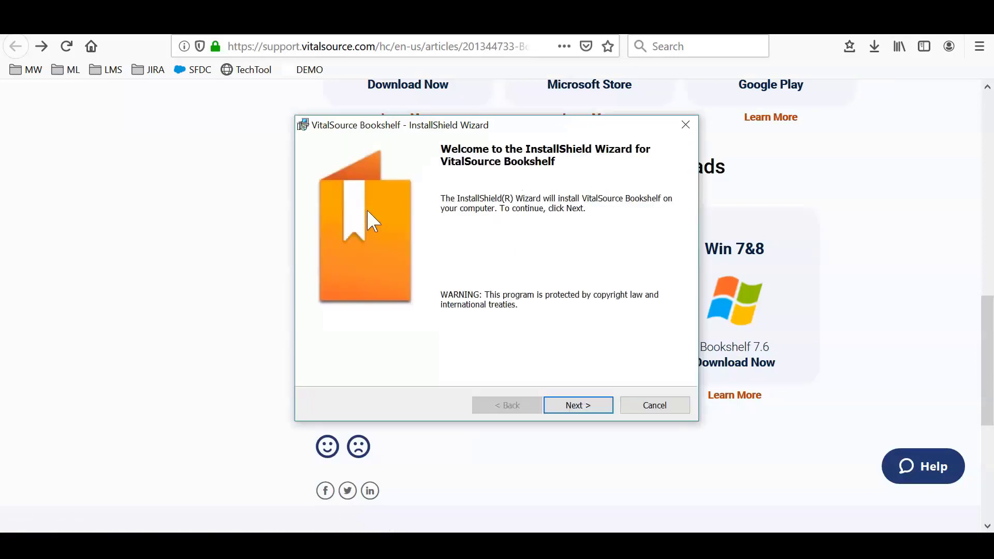
click(587, 407)
click(585, 408)
click(585, 407)
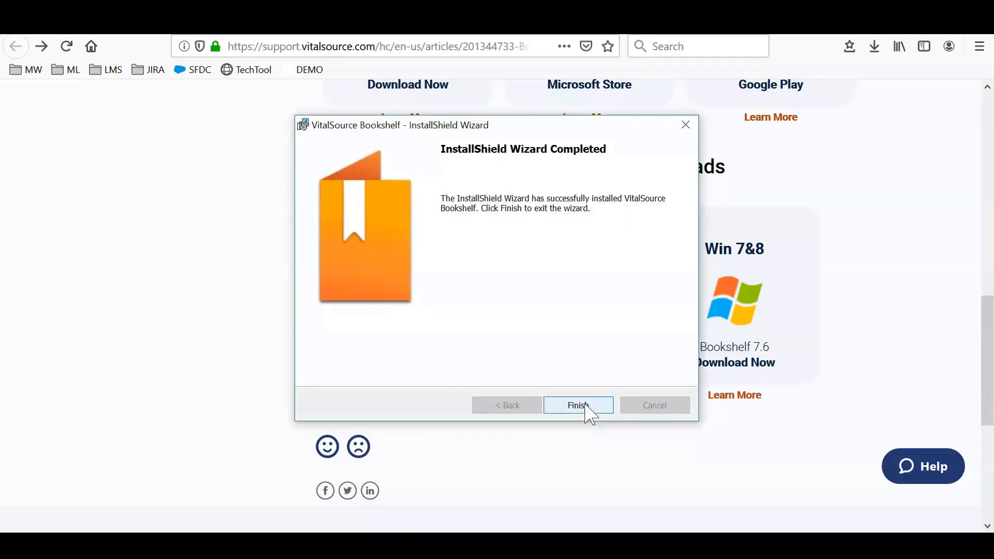
- Finish the installer, launch Bookshelf from the desktop, and sign in with the account e-mail and password
click(579, 406)
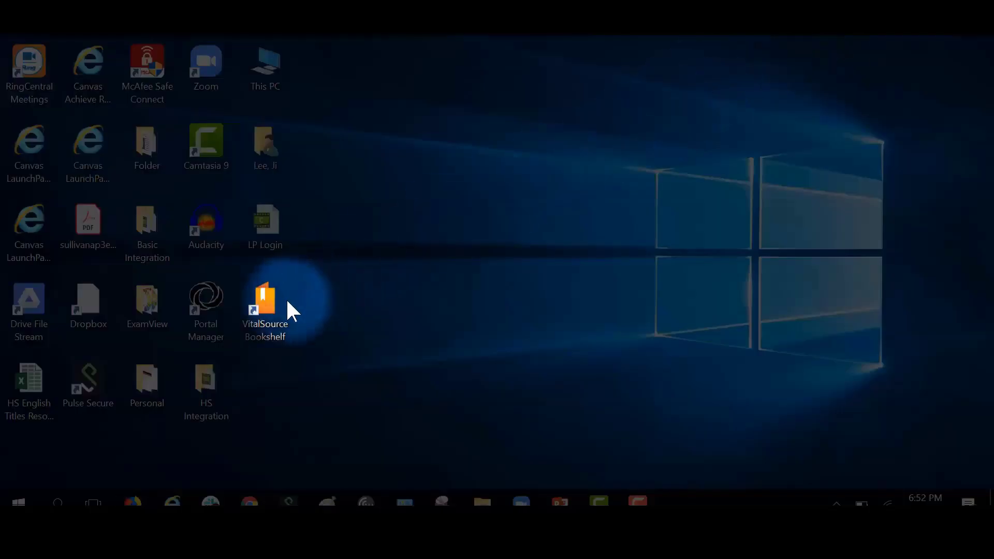
click(258, 326)
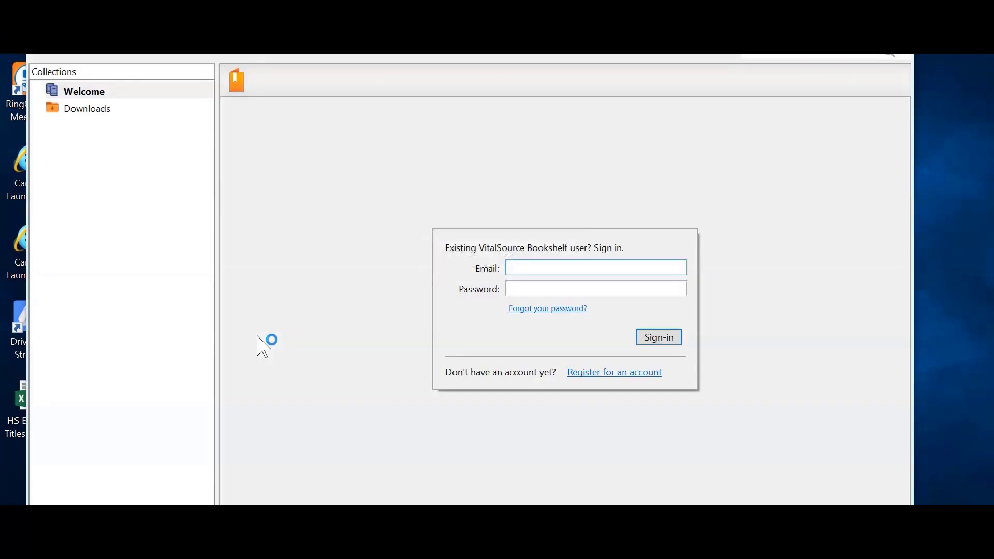
key(Tab)
text(••••••••)
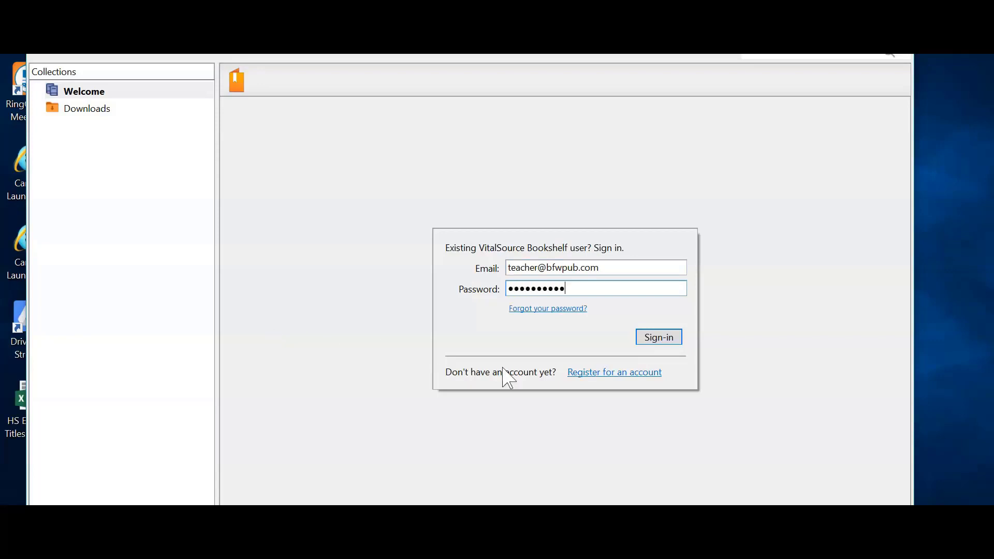
click(653, 339)
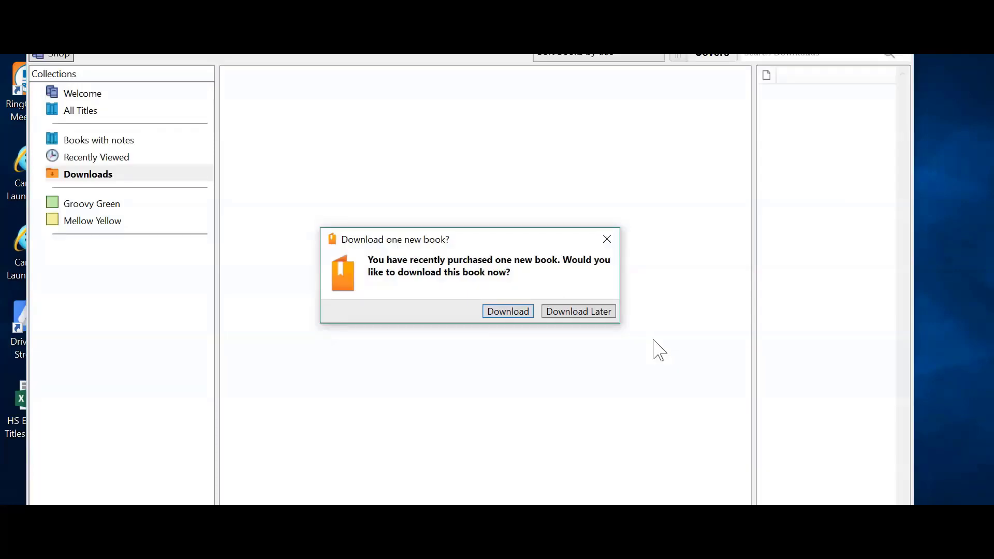
- Download the new book Ways of the World for the AP Course and open it from its cover
click(520, 313)
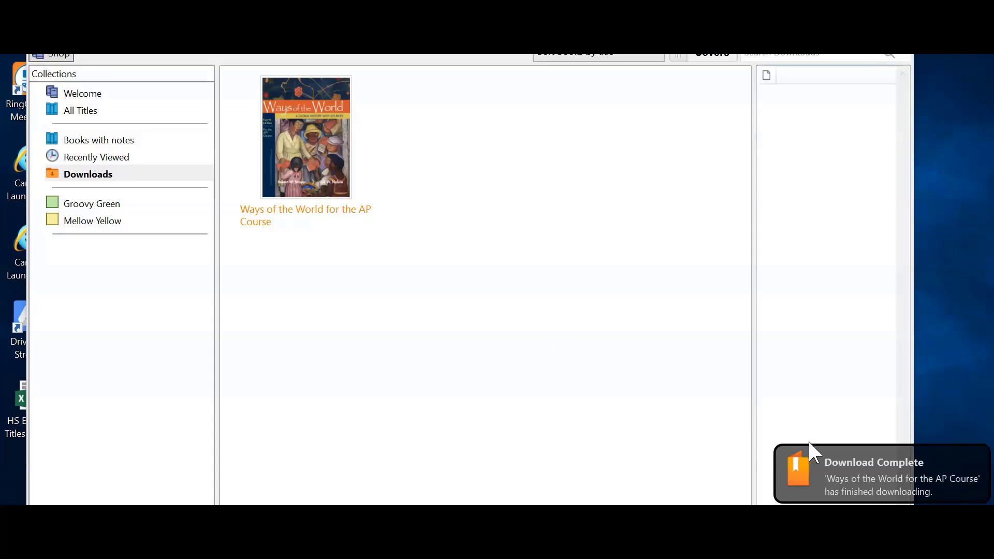
mouse_move(836, 486)
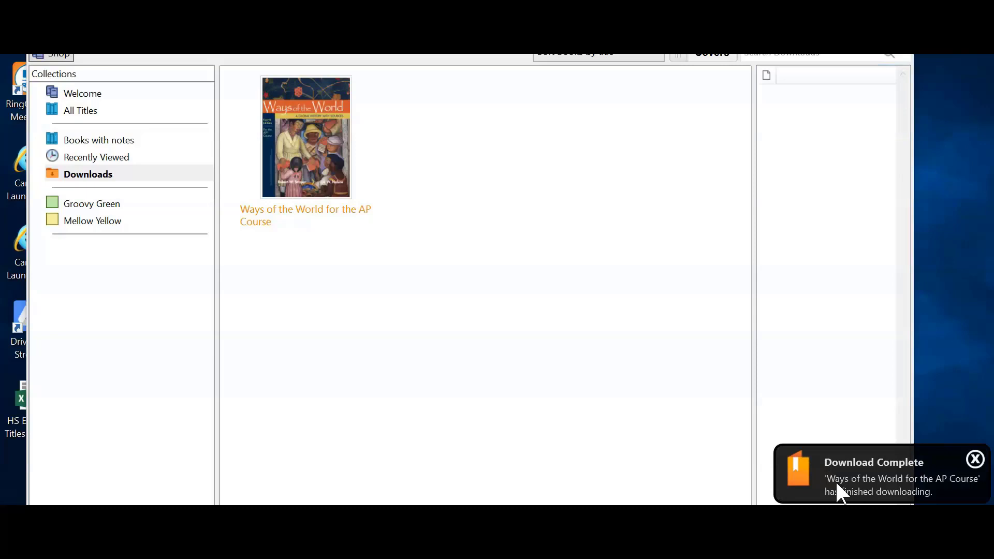
double_click(340, 218)
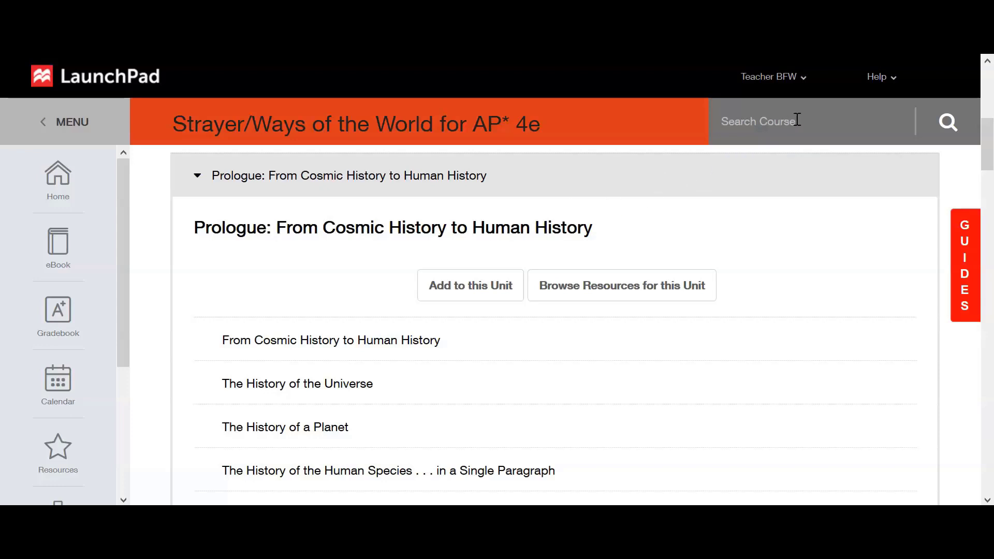
- Choose High School Support from LaunchPad's Help menu to reach Bedford, Freeman & Worth's Contact Us & FAQs
click(874, 75)
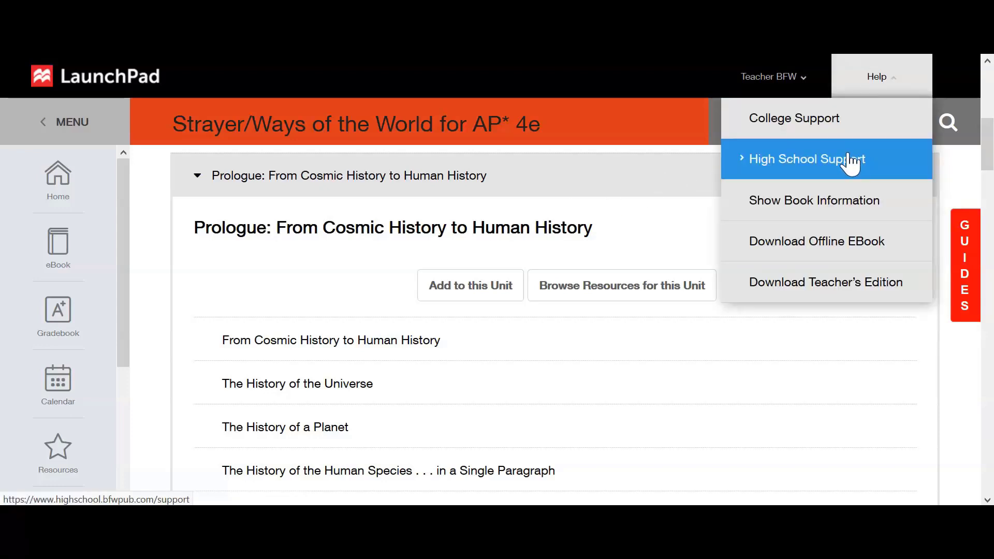
click(787, 160)
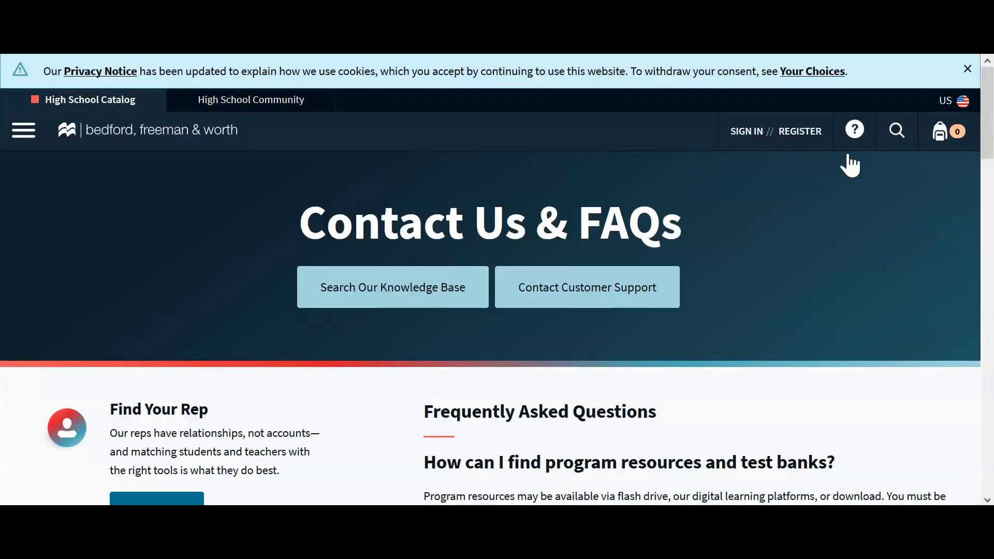